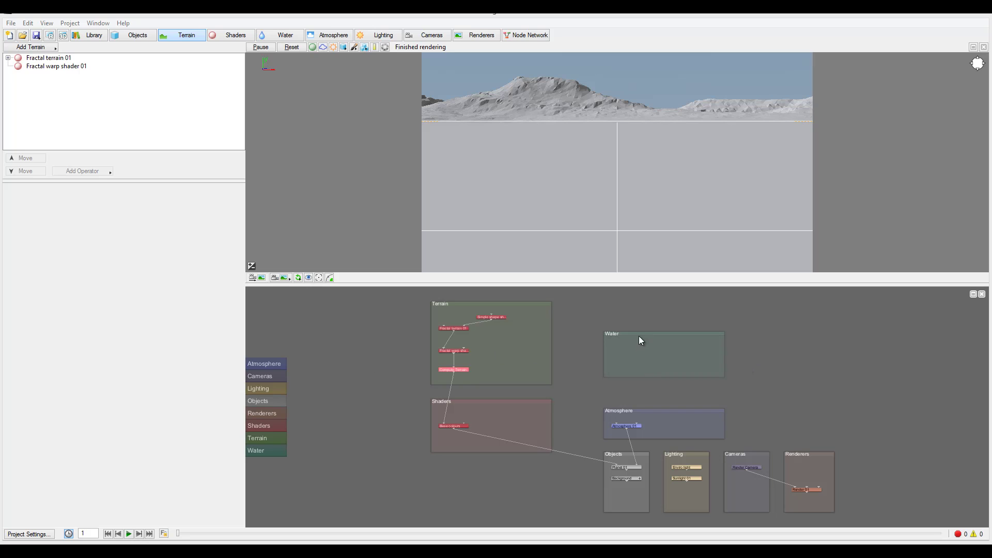
Step: Add a Lake water object (Lake 01) and maximise the Node Network panel
{"action": "left_click", "coordinate": [258, 37]}
{"action": "left_click", "coordinate": [44, 47]}
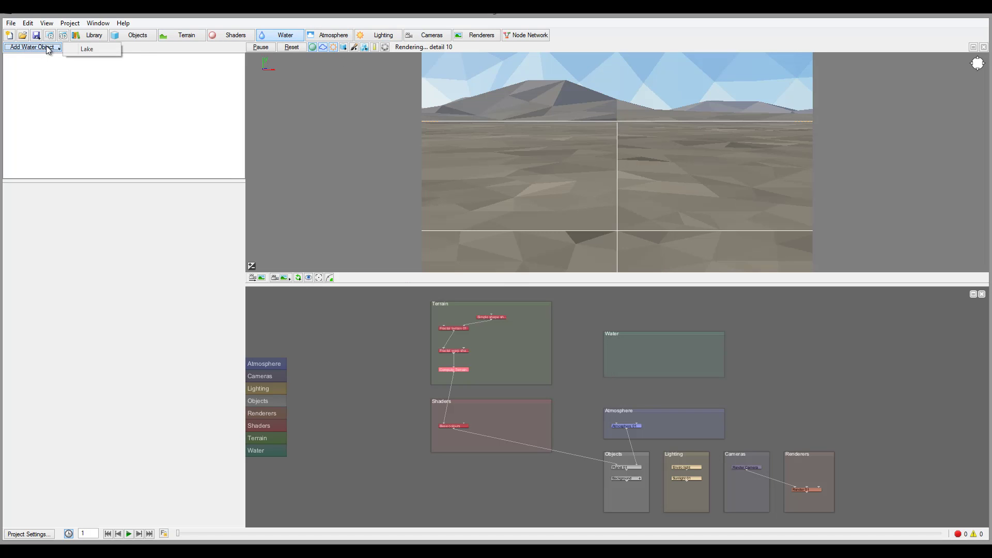
{"action": "left_click", "coordinate": [83, 51]}
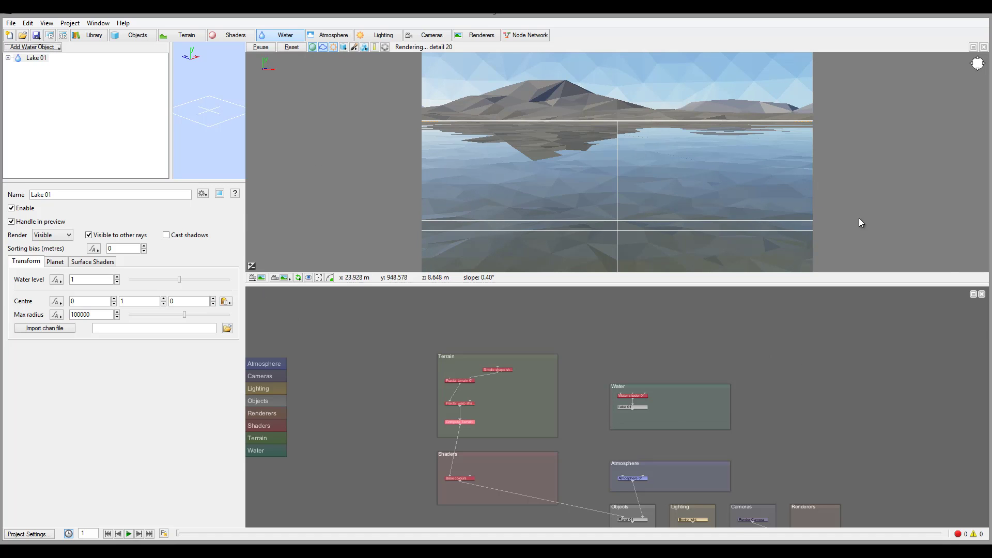
{"action": "left_click", "coordinate": [972, 295]}
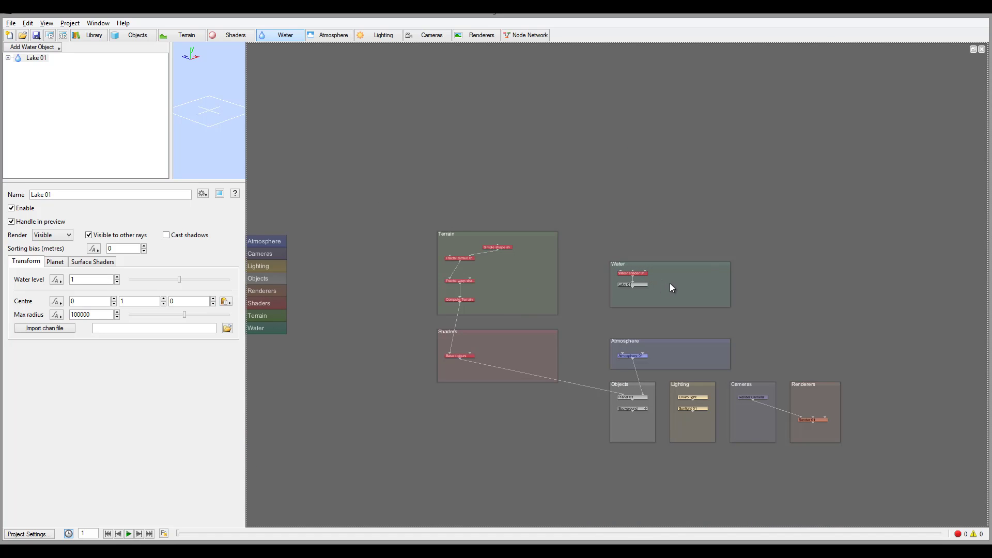
Step: Centre on the Water group, expand Lake 01, and inspect Water shader 01 and Planet 01
{"action": "middle_click_drag", "start_coordinate": [684, 278], "coordinate": [627, 266]}
{"action": "scroll", "coordinate": [604, 266], "scroll_direction": "up", "scroll_amount": 5}
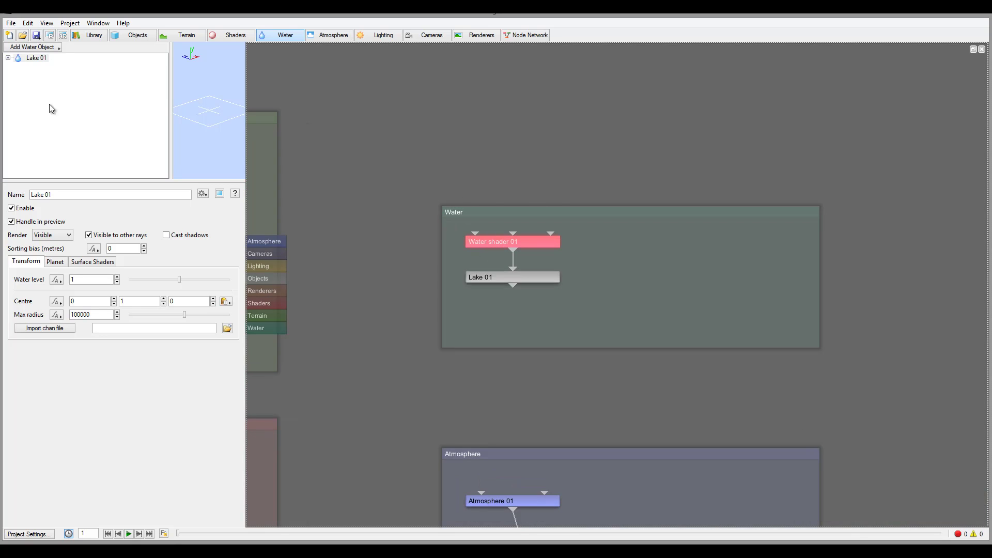
{"action": "left_click", "coordinate": [9, 58]}
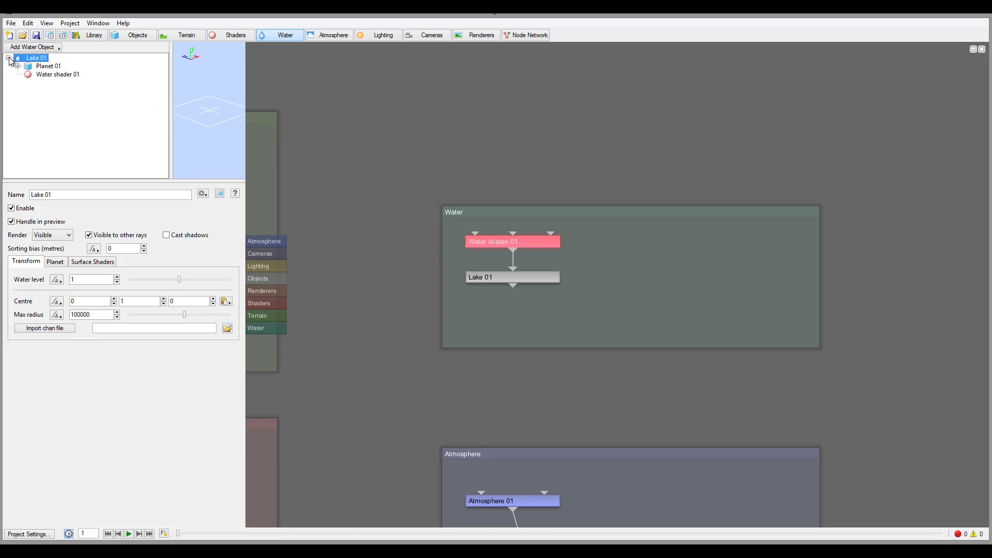
{"action": "left_click", "coordinate": [47, 75]}
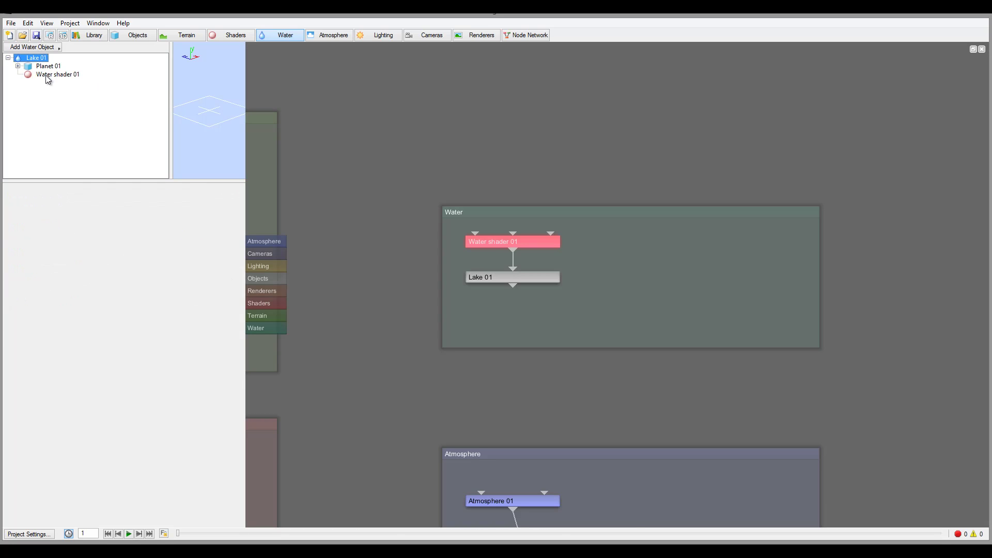
{"action": "left_click", "coordinate": [48, 66]}
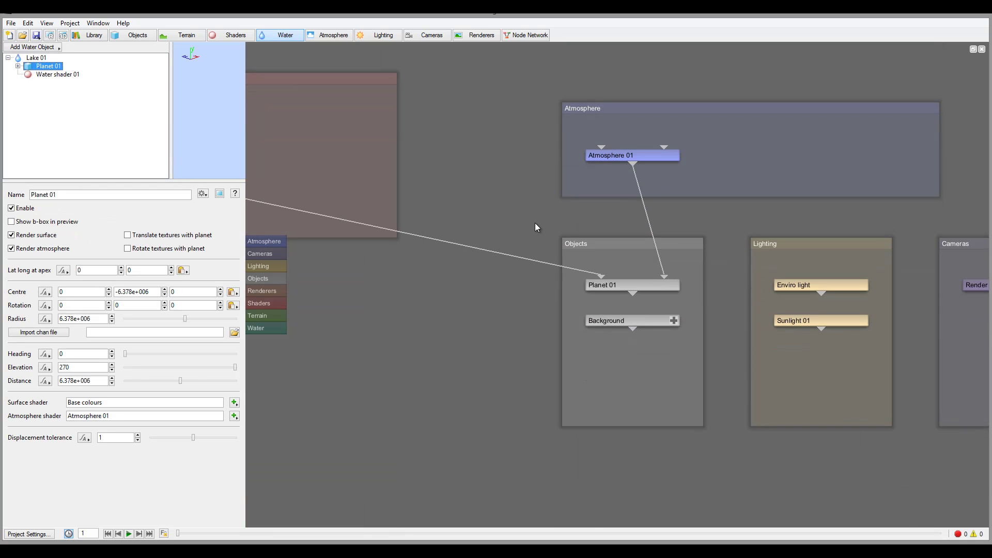
{"action": "left_click", "coordinate": [39, 58]}
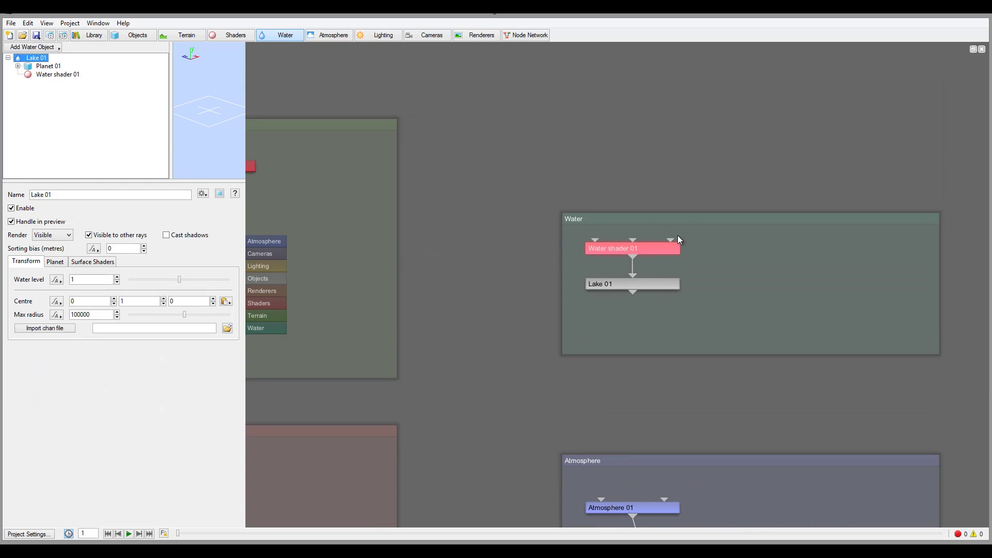
Step: Select Lake 01 and the Water group's nodes in the network, then deselect them
{"action": "left_click", "coordinate": [619, 282]}
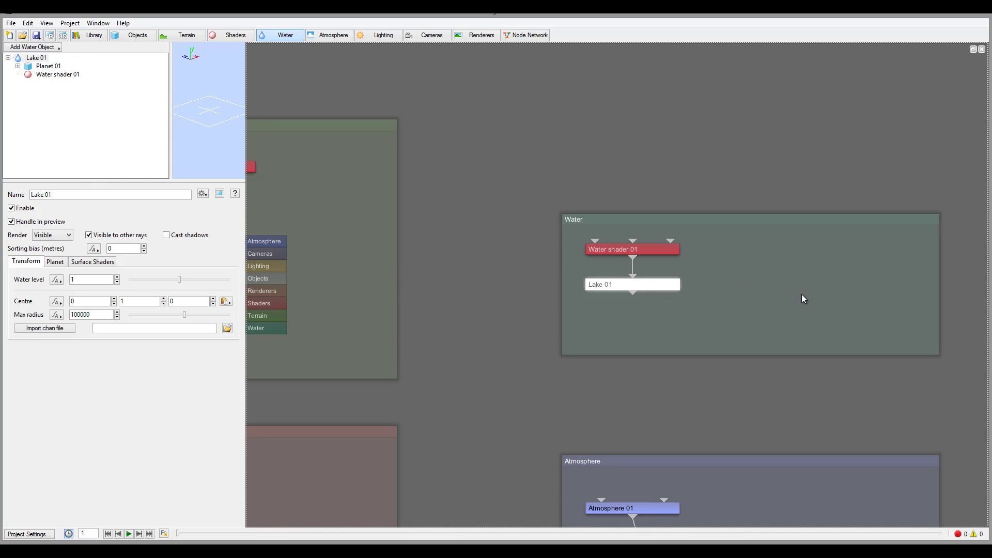
{"action": "left_click_drag", "start_coordinate": [802, 295], "coordinate": [631, 228]}
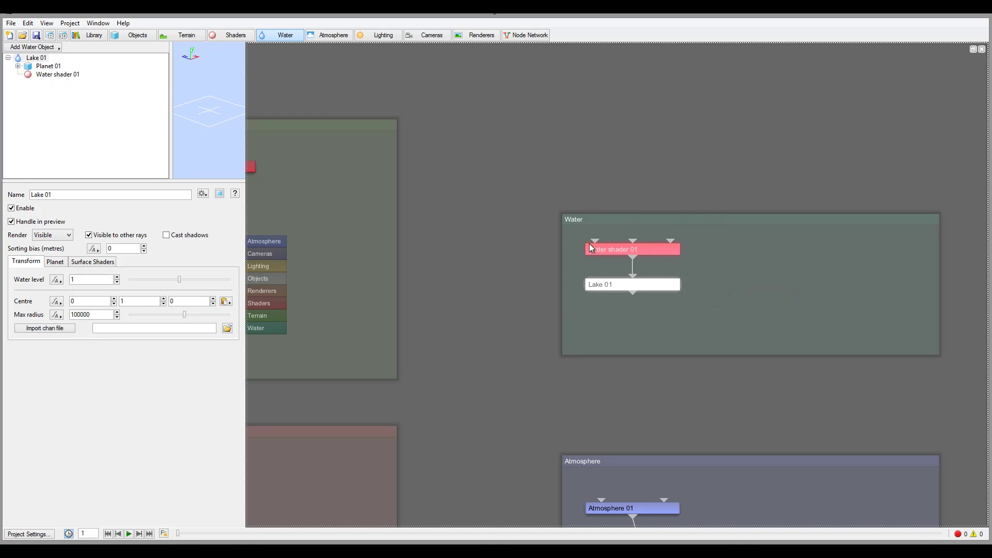
{"action": "left_click", "coordinate": [740, 279]}
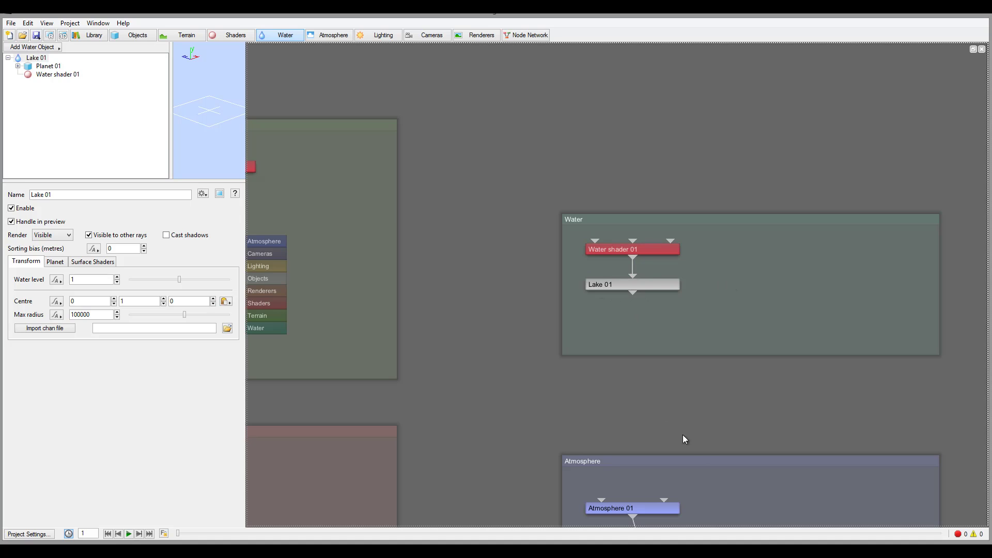
Step: Move the Water group to the top of the network, enlarge it, and select the Simple shape shader
{"action": "scroll", "coordinate": [522, 287], "scroll_direction": "down", "scroll_amount": 5}
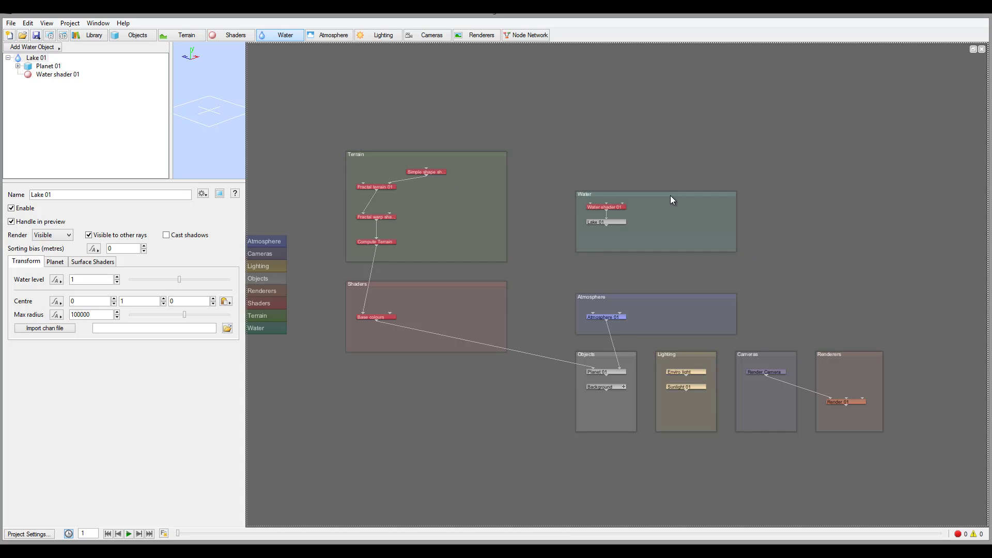
{"action": "left_click_drag", "start_coordinate": [670, 195], "coordinate": [649, 62]}
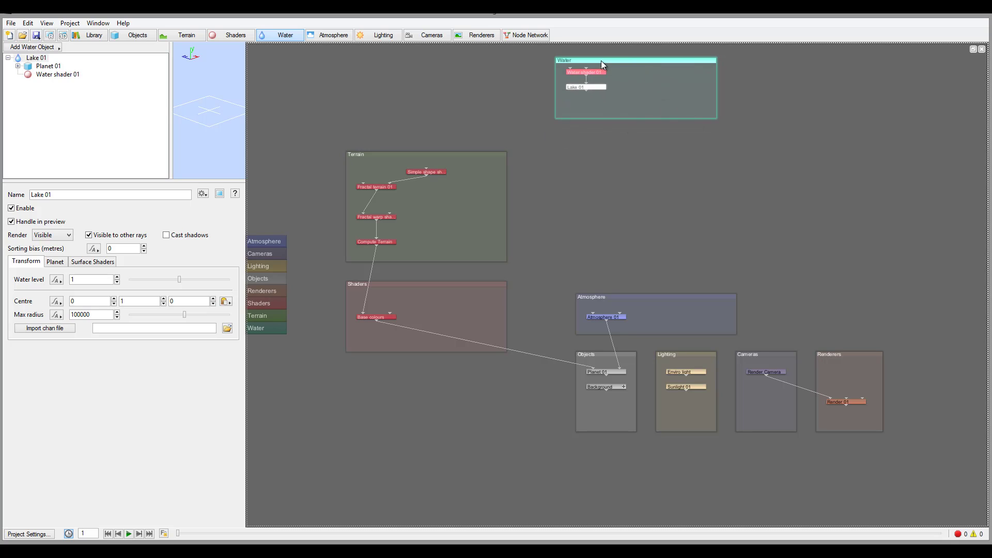
{"action": "mouse_move", "coordinate": [600, 60]}
{"action": "left_mouse_down"}
{"action": "mouse_move", "coordinate": [589, 78]}
{"action": "mouse_move", "coordinate": [593, 69]}
{"action": "left_mouse_up"}
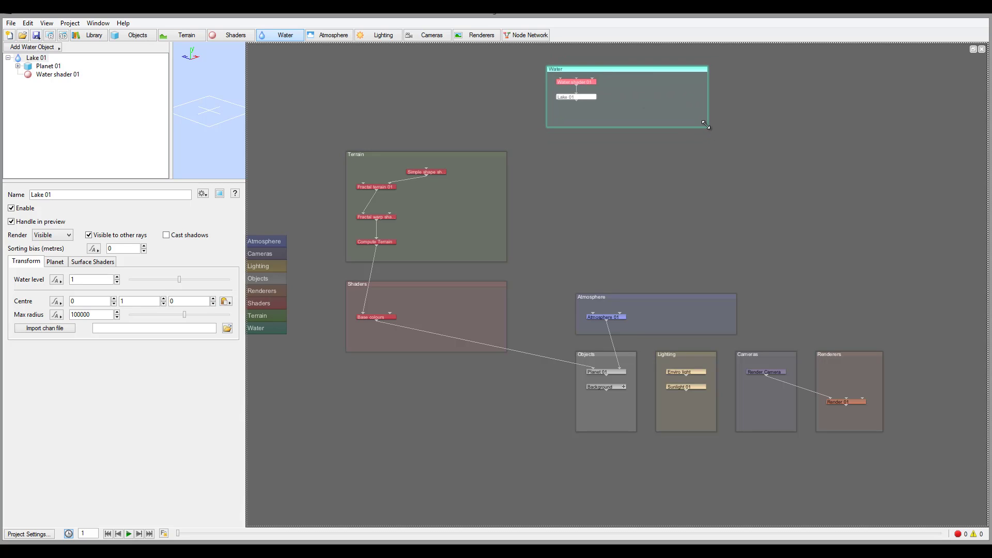
{"action": "left_click_drag", "start_coordinate": [706, 124], "coordinate": [736, 164]}
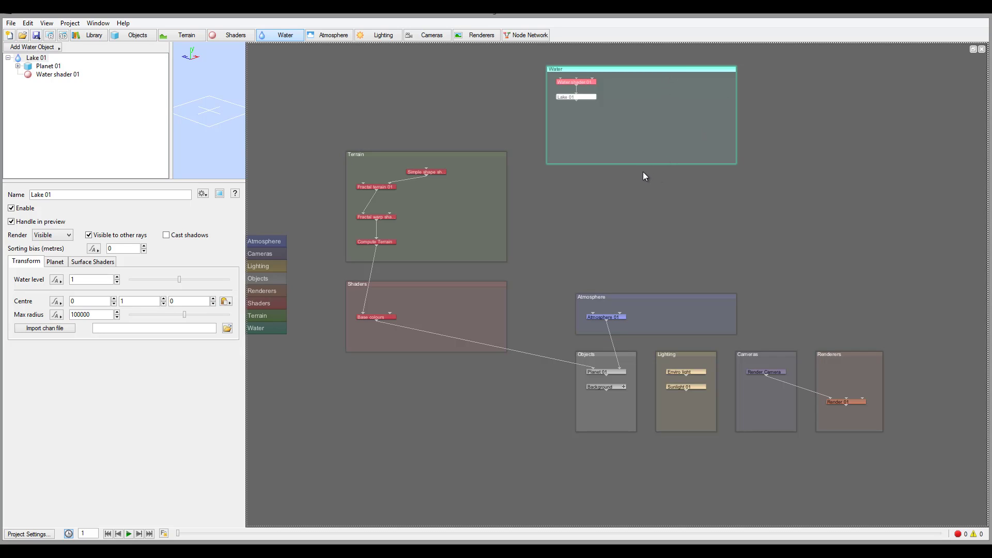
{"action": "left_click_drag", "start_coordinate": [467, 161], "coordinate": [357, 225]}
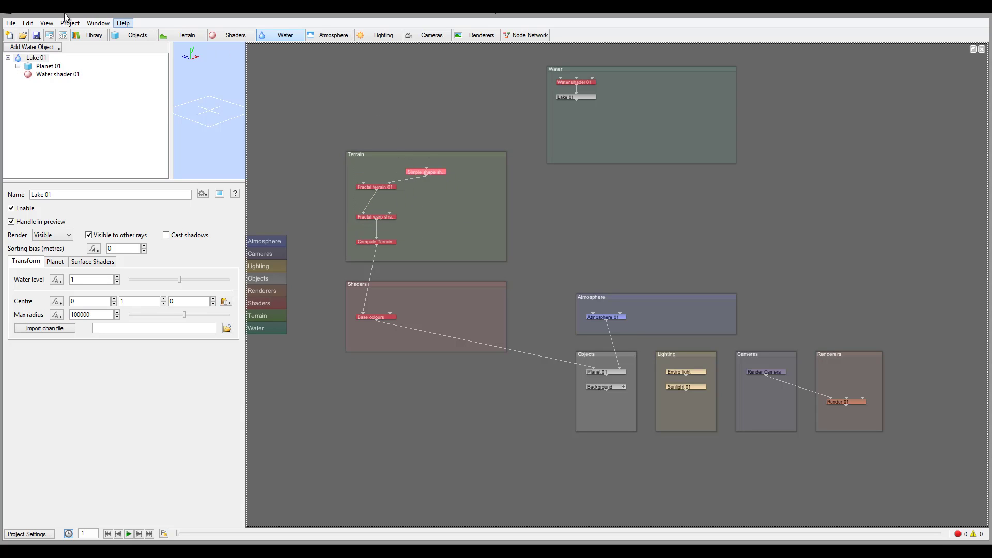
Step: Group the Simple shape shader into Group 01, move it beside Terrain and enlarge it
{"action": "left_click", "coordinate": [31, 23]}
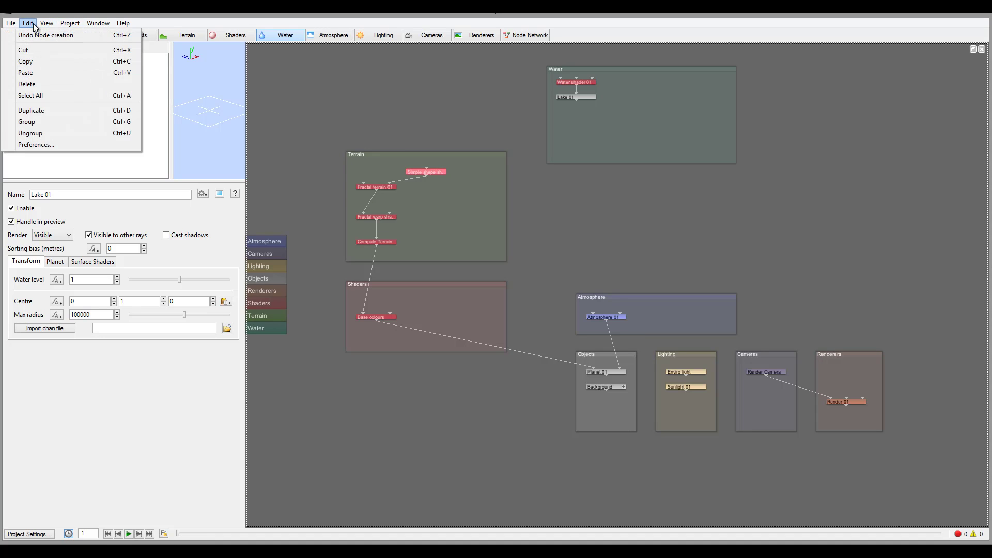
{"action": "left_click", "coordinate": [63, 125]}
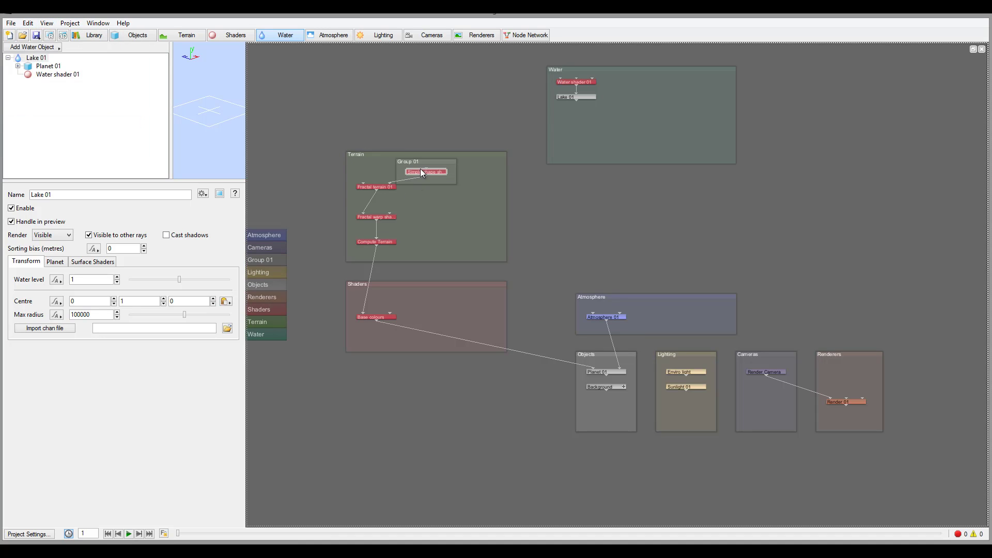
{"action": "left_click_drag", "start_coordinate": [430, 163], "coordinate": [606, 205]}
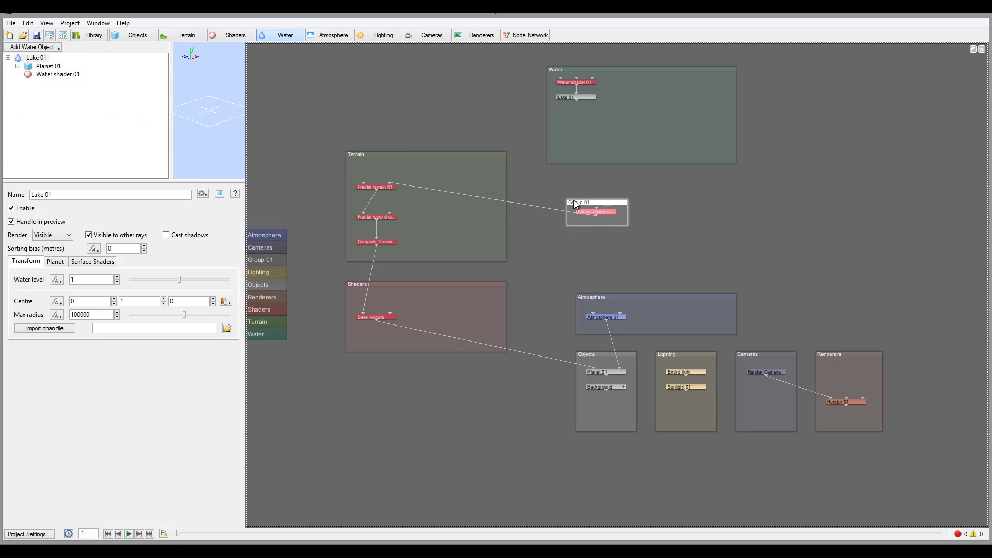
{"action": "left_click_drag", "start_coordinate": [471, 155], "coordinate": [560, 203]}
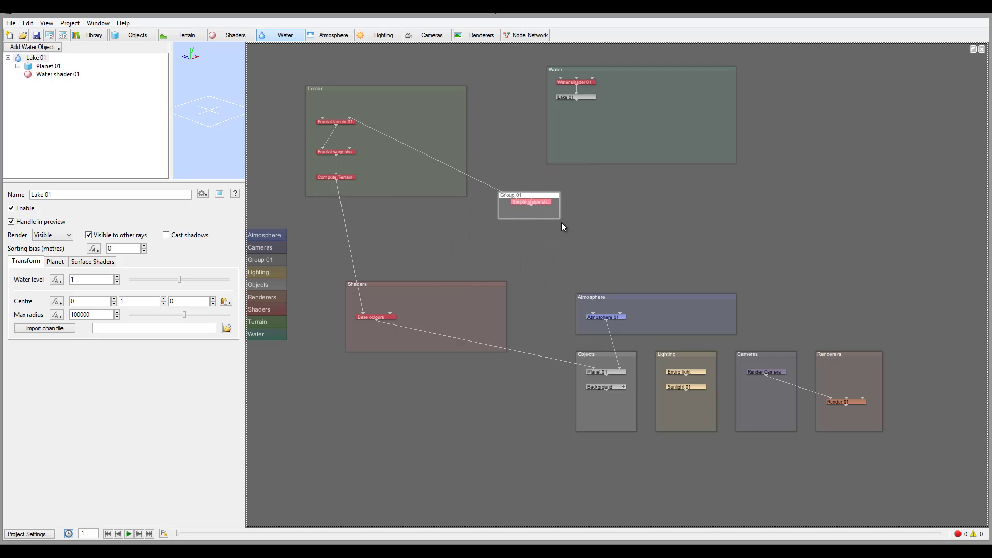
{"action": "left_click_drag", "start_coordinate": [559, 218], "coordinate": [666, 269]}
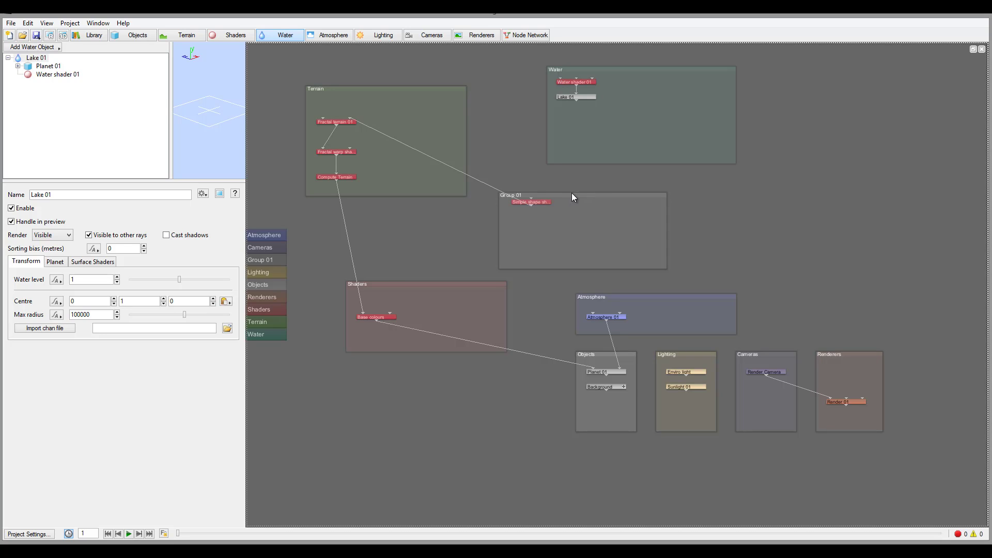
{"action": "left_click_drag", "start_coordinate": [571, 193], "coordinate": [572, 182]}
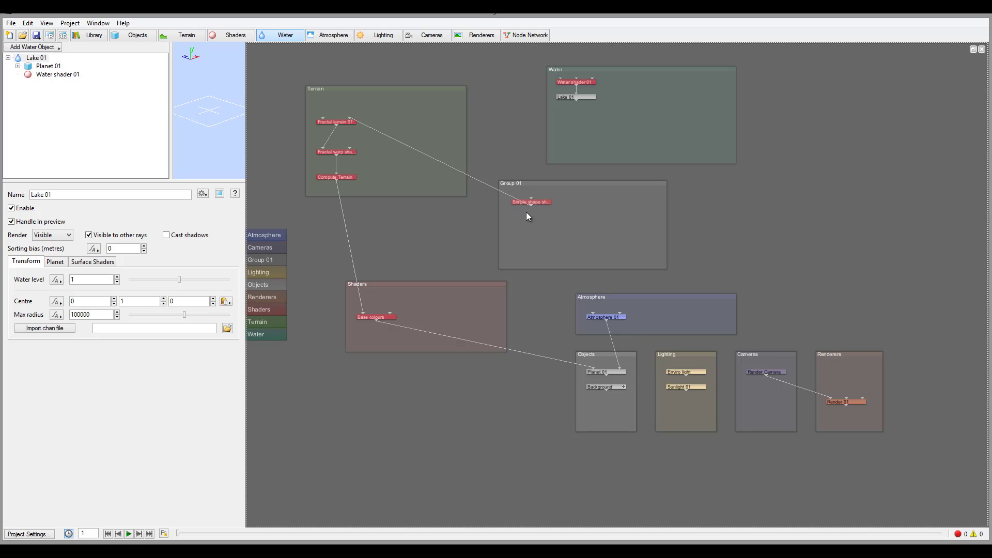
Step: Rename Group 01 to 'My First Group', colour it red and make it a global bookmark
{"action": "double_click", "coordinate": [506, 182]}
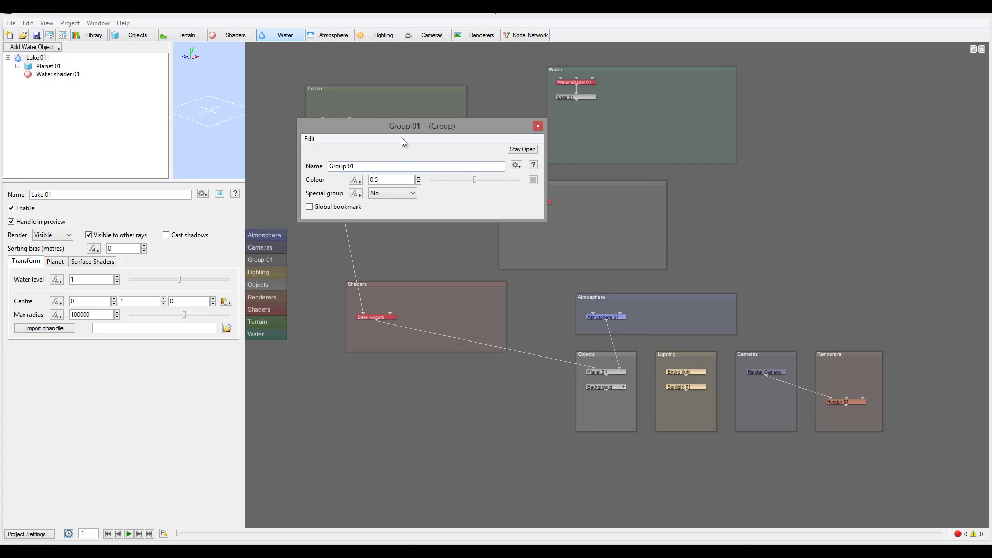
{"action": "left_click_drag", "start_coordinate": [384, 123], "coordinate": [400, 174]}
{"action": "left_click_drag", "start_coordinate": [392, 210], "coordinate": [289, 205]}
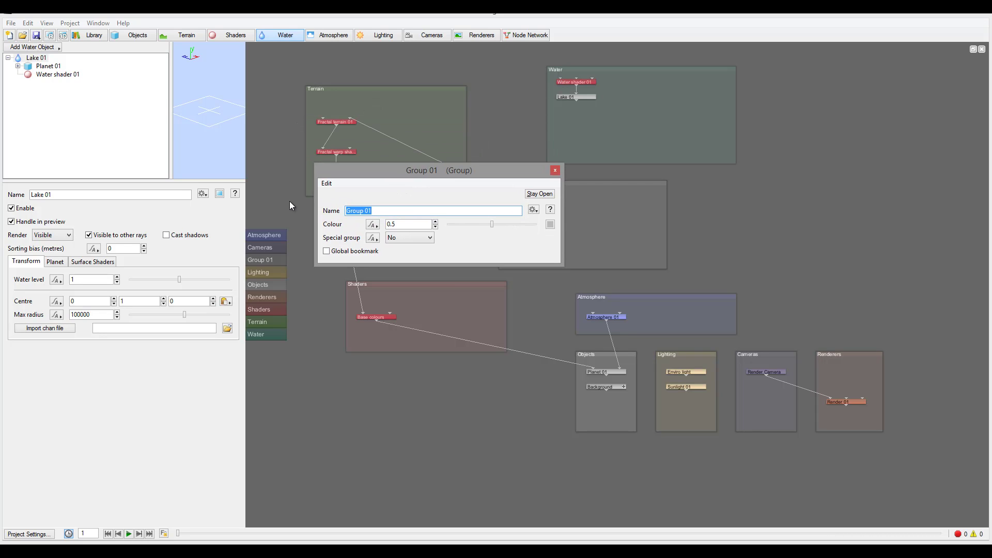
{"action": "type", "text": "My F"}
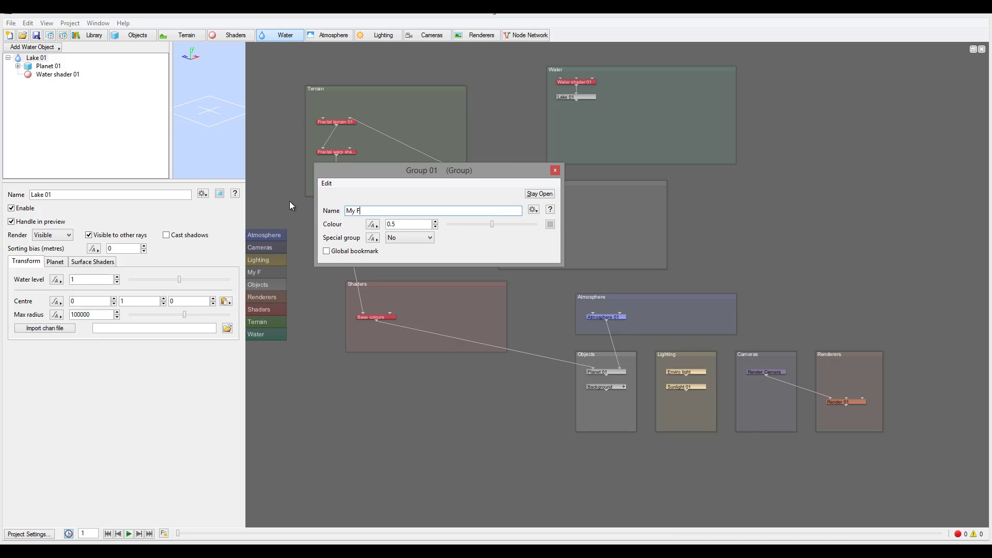
{"action": "type", "text": "irst Group"}
{"action": "left_click", "coordinate": [550, 224]}
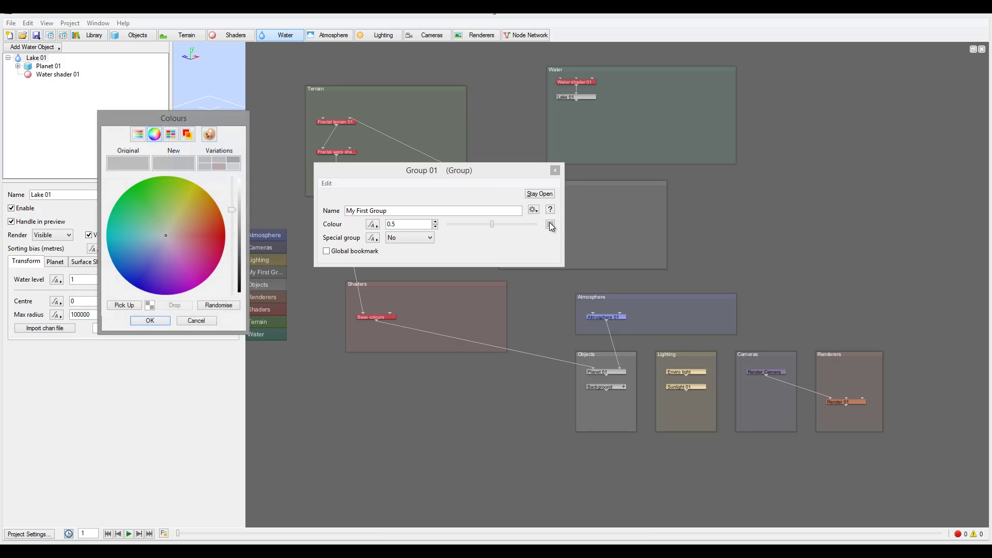
{"action": "left_click", "coordinate": [209, 236]}
{"action": "left_click", "coordinate": [150, 320]}
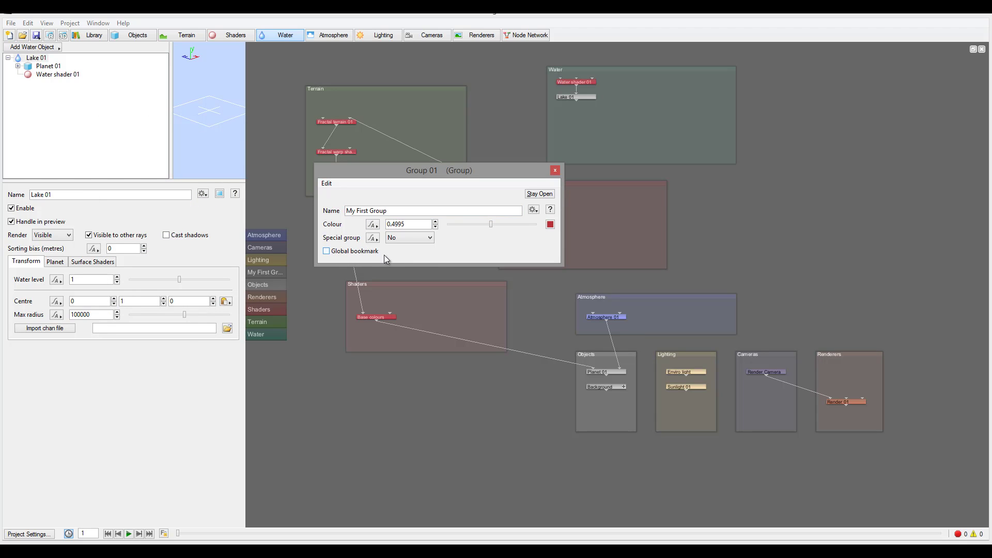
{"action": "left_click", "coordinate": [338, 252]}
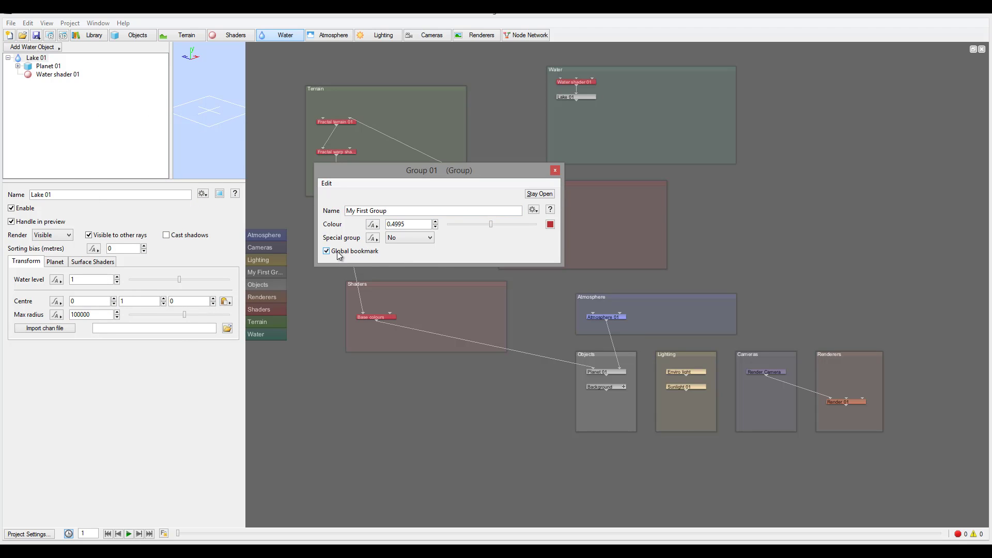
{"action": "left_click", "coordinate": [554, 172]}
Step: Centre the view on My First Group, then deselect it
{"action": "left_click", "coordinate": [567, 184]}
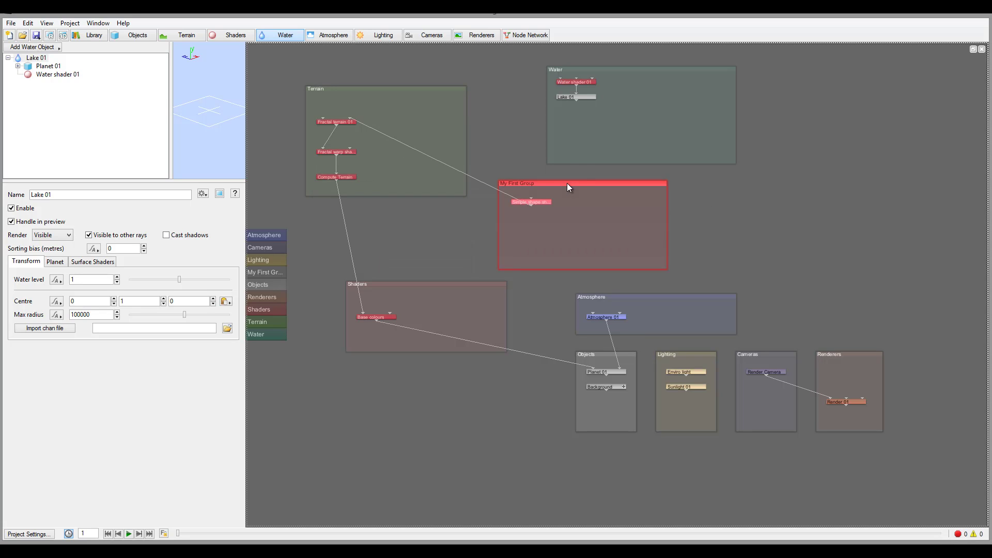
{"action": "left_click", "coordinate": [269, 270]}
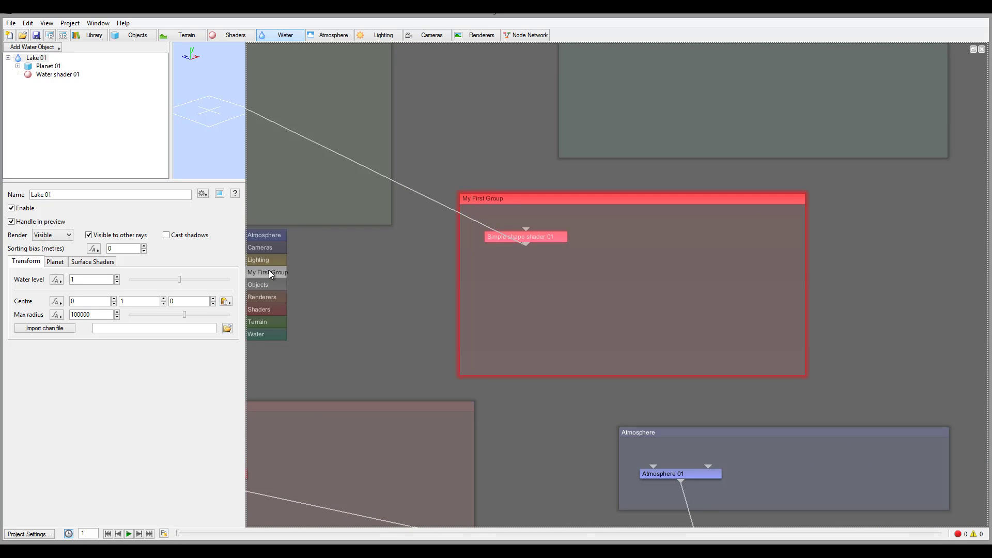
{"action": "left_click", "coordinate": [417, 271]}
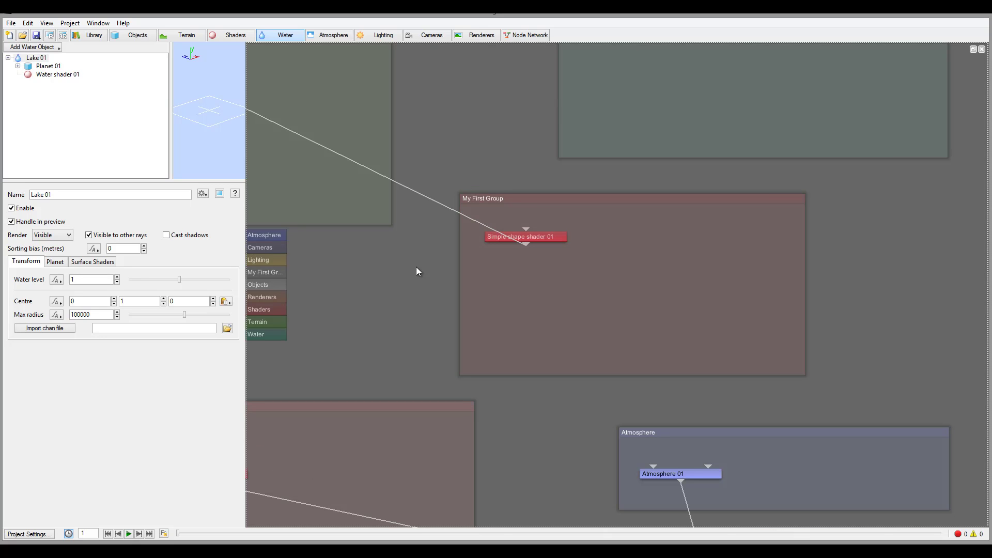
Step: Place My First Group above Terrain and move the Water group up to their right
{"action": "scroll", "coordinate": [416, 267], "scroll_direction": "down", "scroll_amount": 5}
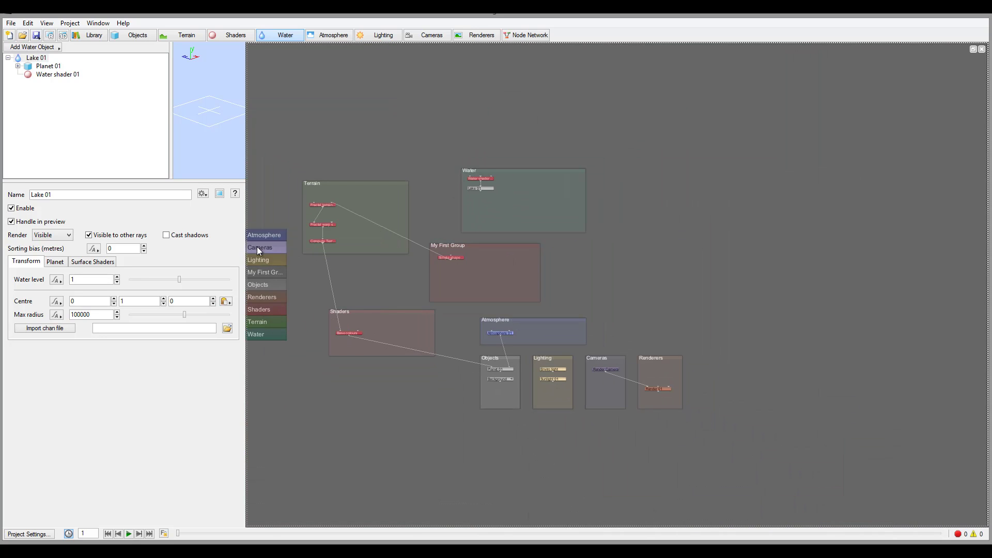
{"action": "left_click_drag", "start_coordinate": [514, 246], "coordinate": [387, 98]}
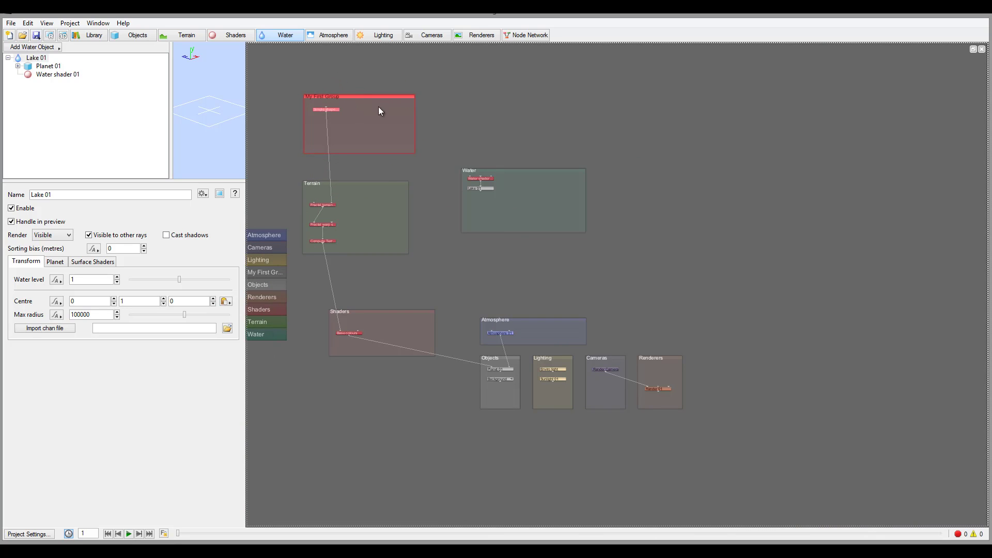
{"action": "left_click_drag", "start_coordinate": [522, 170], "coordinate": [545, 116]}
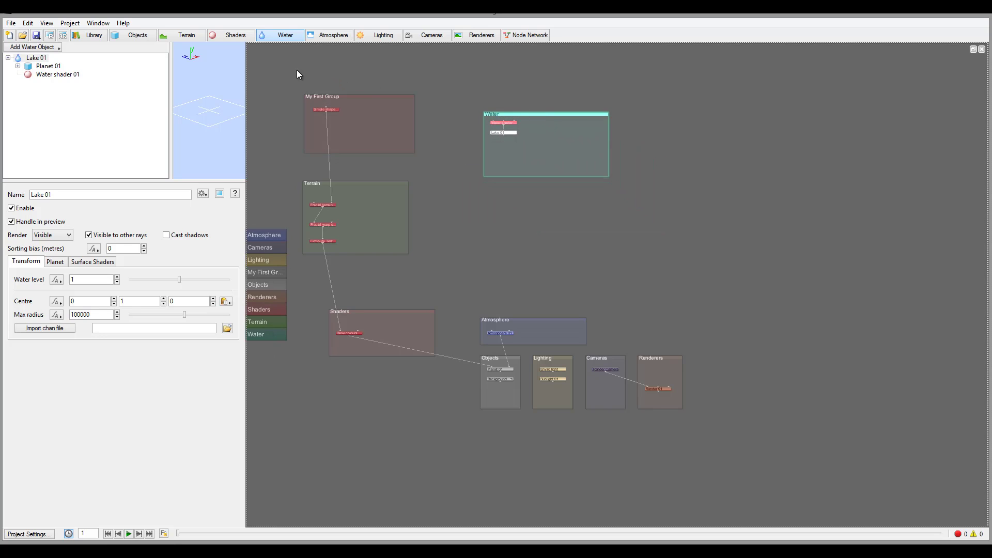
{"action": "mouse_move", "coordinate": [362, 184]}
{"action": "left_mouse_down"}
{"action": "mouse_move", "coordinate": [408, 181]}
{"action": "mouse_move", "coordinate": [374, 170]}
{"action": "left_mouse_up"}
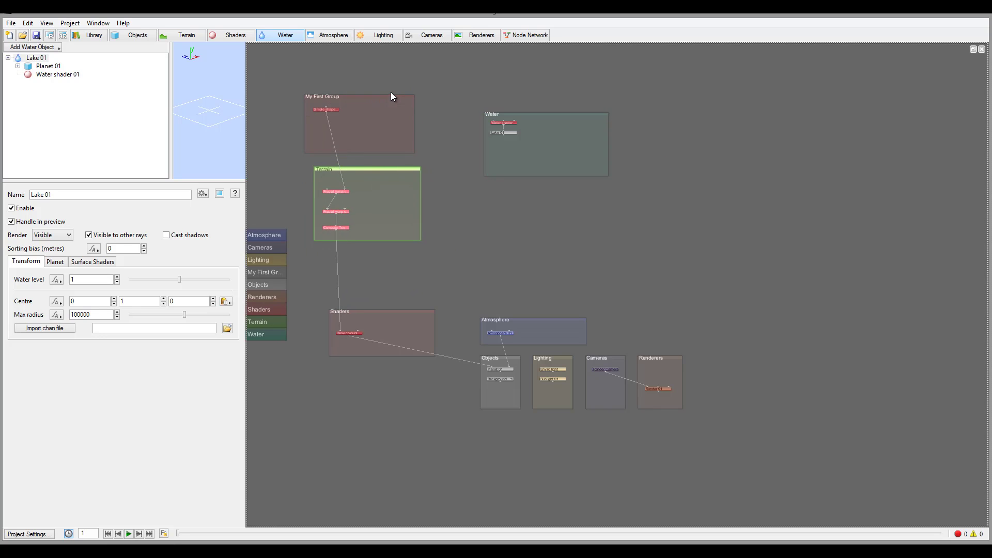
{"action": "left_click_drag", "start_coordinate": [389, 99], "coordinate": [398, 93]}
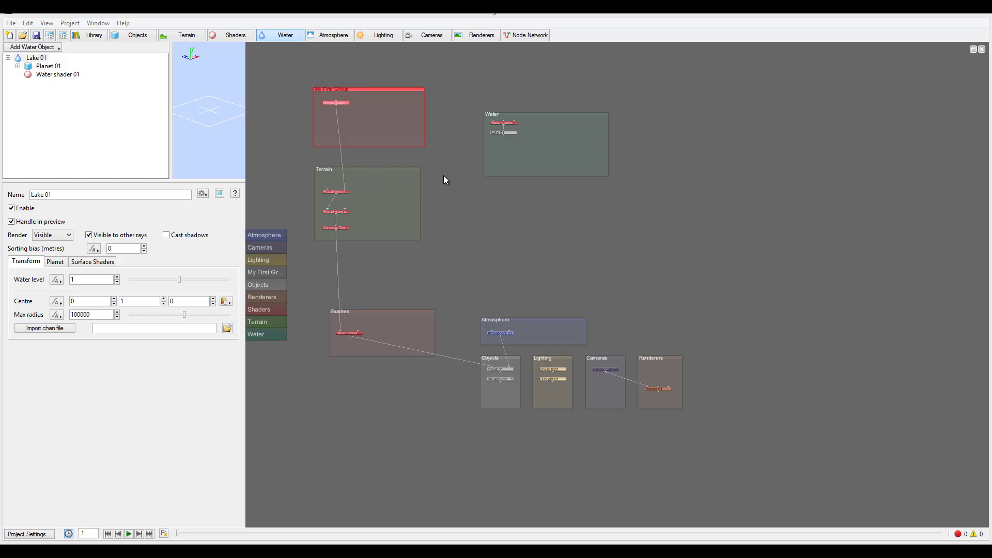
Step: Open Fractal terrain 01's parameters in a floating window and move it aside
{"action": "left_click", "coordinate": [337, 192]}
{"action": "double_click", "coordinate": [336, 192]}
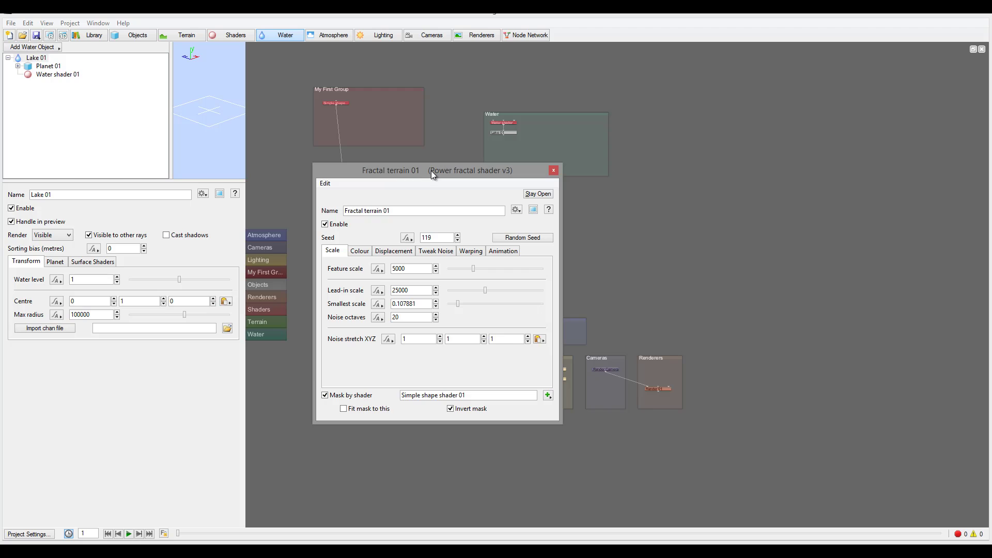
{"action": "left_click_drag", "start_coordinate": [431, 171], "coordinate": [637, 87]}
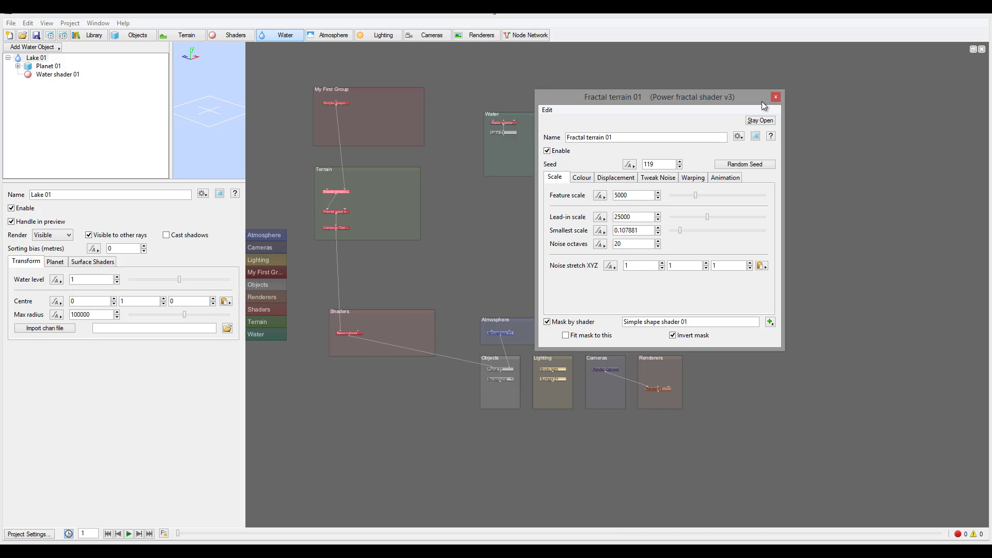
{"action": "left_click_drag", "start_coordinate": [681, 105], "coordinate": [616, 318]}
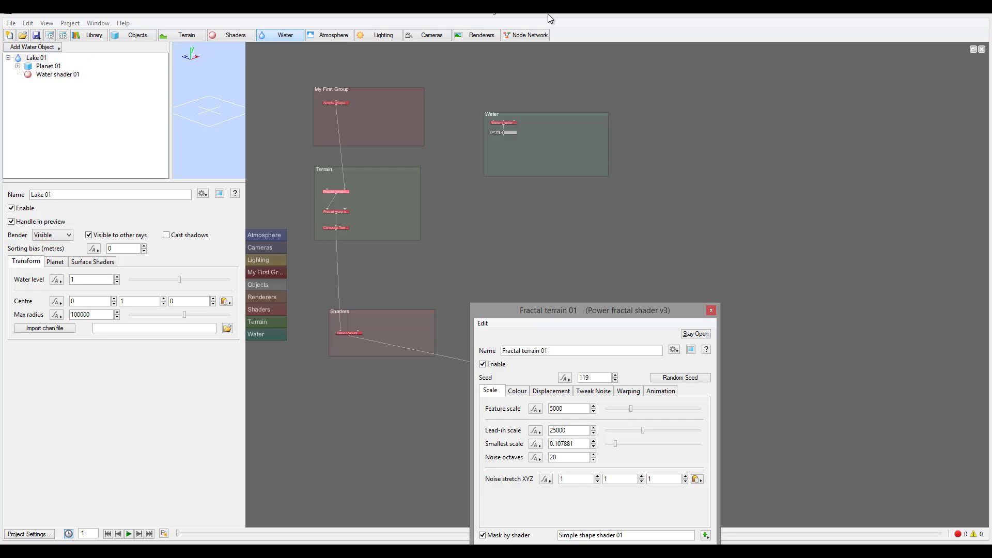
Step: Show Fractal terrain 01's settings in the side panel from the full node list, closing the floating window
{"action": "left_click", "coordinate": [527, 35]}
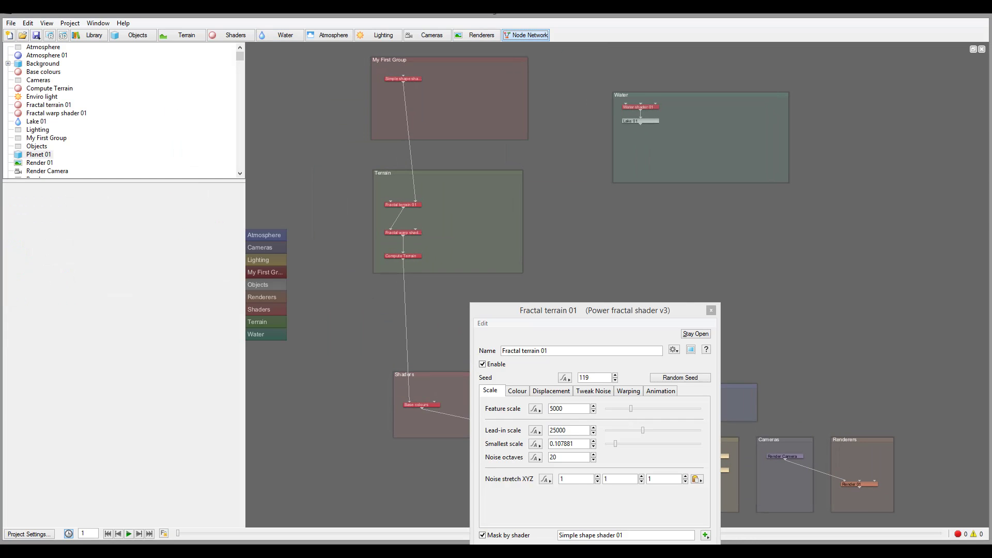
{"action": "left_click", "coordinate": [77, 105]}
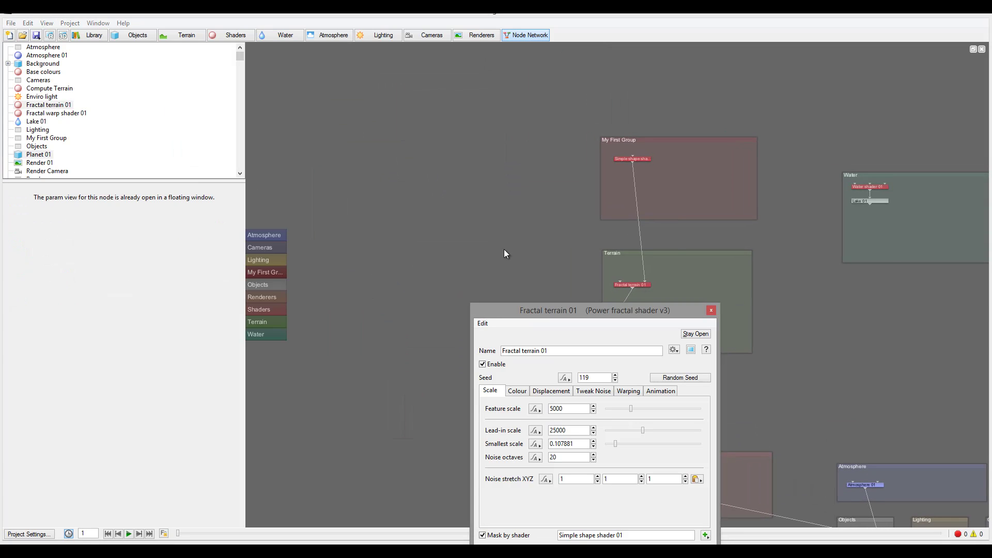
{"action": "left_click", "coordinate": [712, 310]}
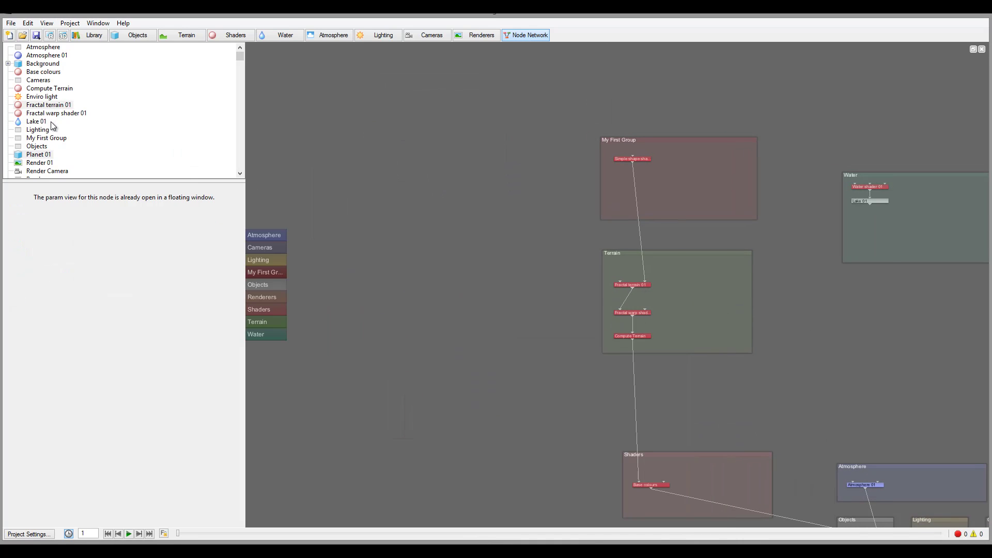
{"action": "left_click", "coordinate": [50, 106]}
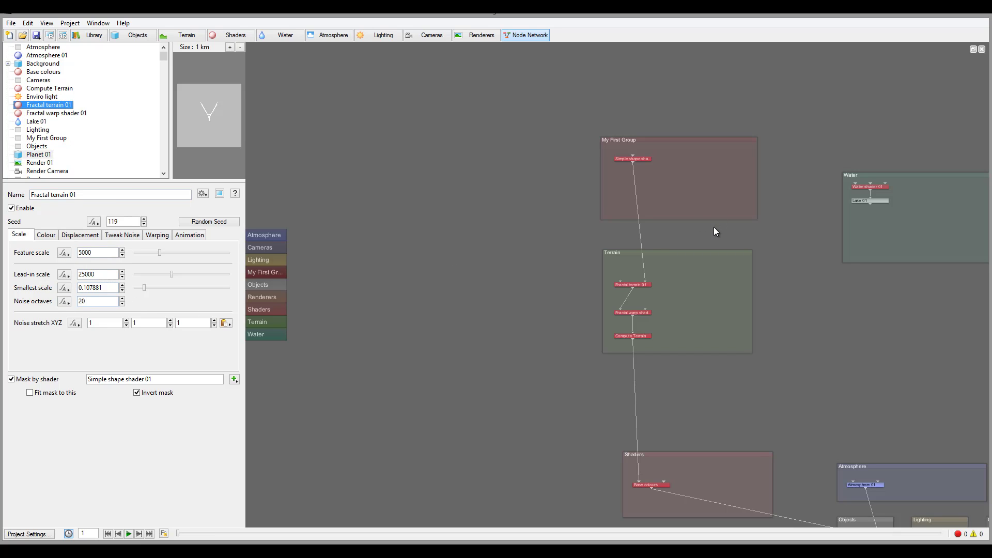
{"action": "double_click", "coordinate": [628, 336]}
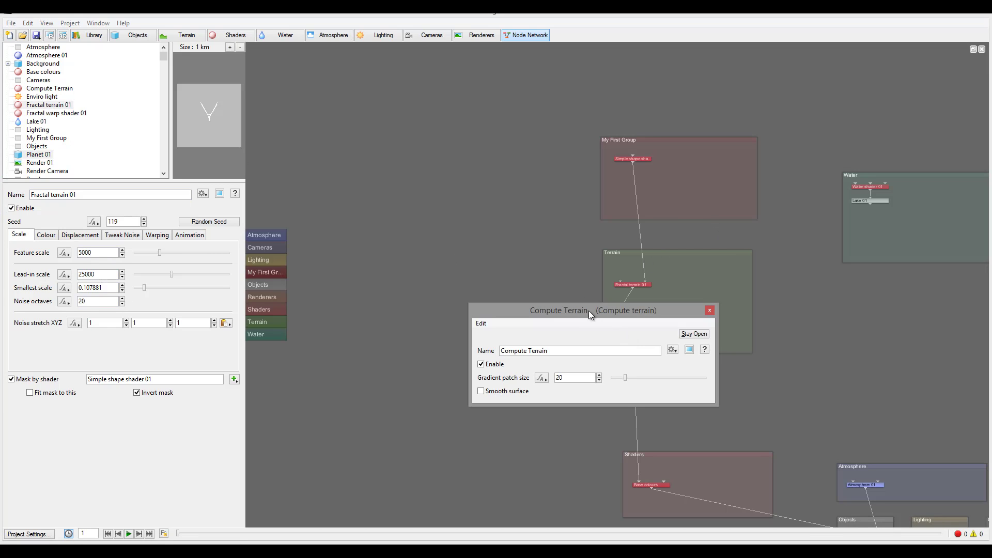
{"action": "left_click_drag", "start_coordinate": [593, 317], "coordinate": [455, 228]}
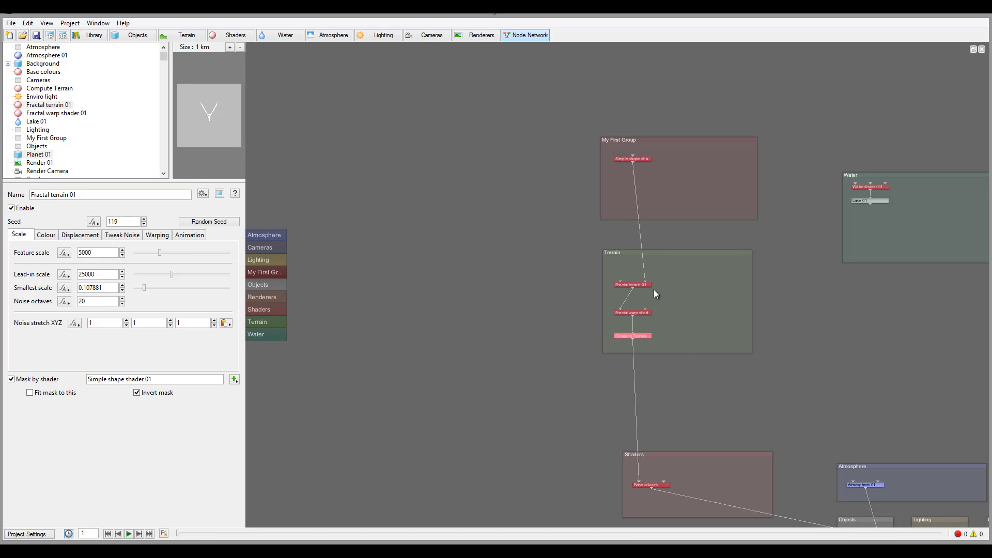
{"action": "double_click", "coordinate": [870, 187]}
{"action": "left_click_drag", "start_coordinate": [474, 232], "coordinate": [394, 187]}
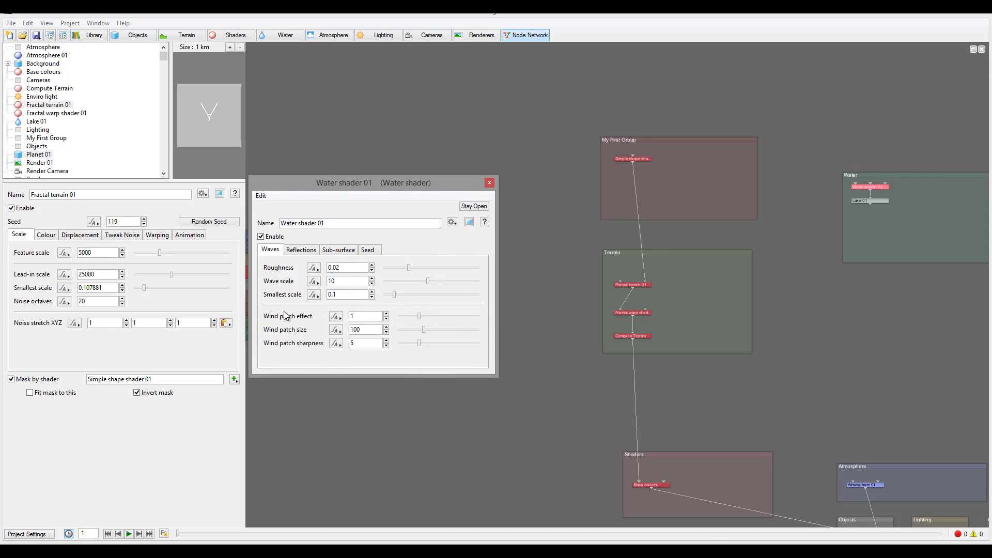
{"action": "left_click", "coordinate": [196, 352]}
{"action": "mouse_move", "coordinate": [330, 188]}
{"action": "left_mouse_down"}
{"action": "mouse_move", "coordinate": [325, 249]}
{"action": "mouse_move", "coordinate": [383, 244]}
{"action": "mouse_move", "coordinate": [343, 193]}
{"action": "left_mouse_up"}
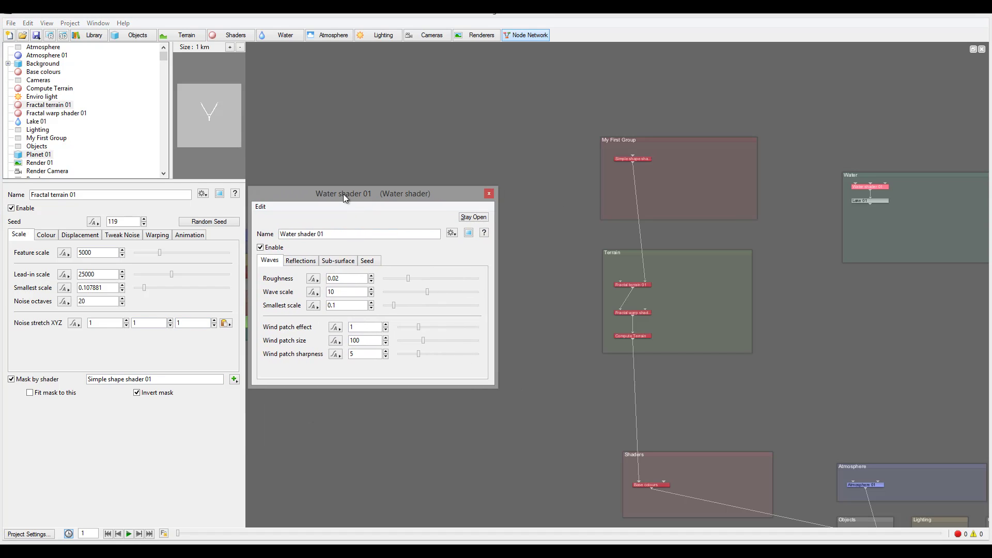
{"action": "left_click", "coordinate": [211, 360]}
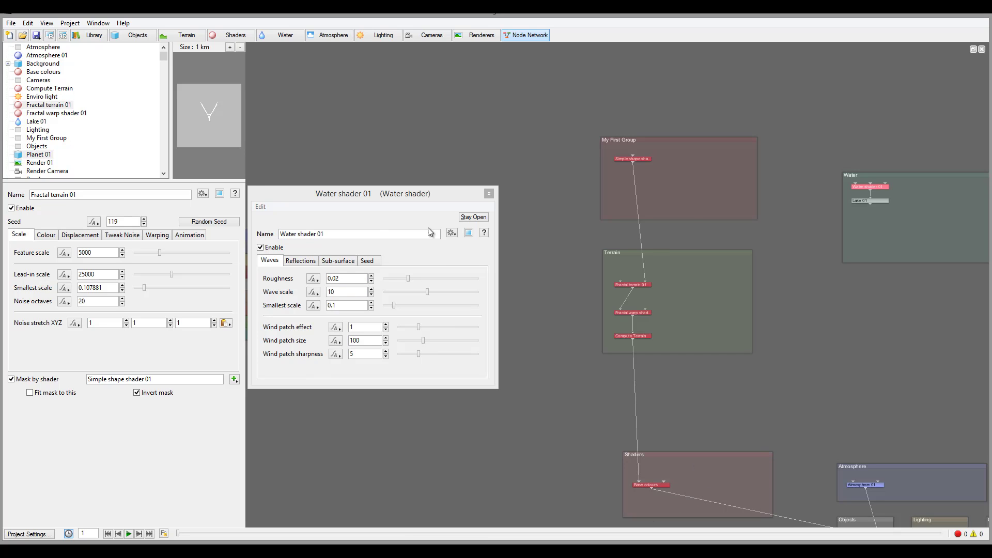
{"action": "left_click", "coordinate": [279, 252]}
{"action": "left_click_drag", "start_coordinate": [387, 193], "coordinate": [388, 188]}
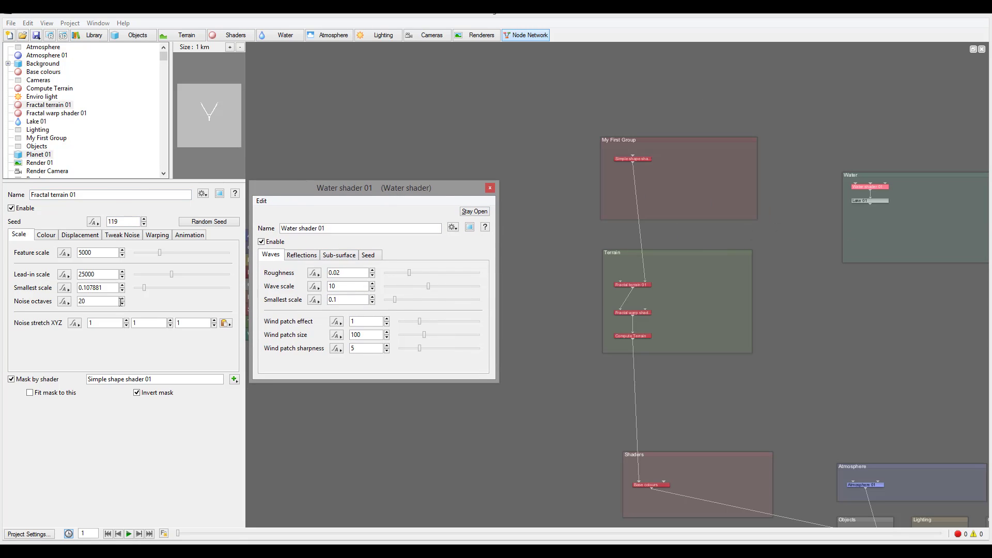
{"action": "left_click", "coordinate": [490, 187]}
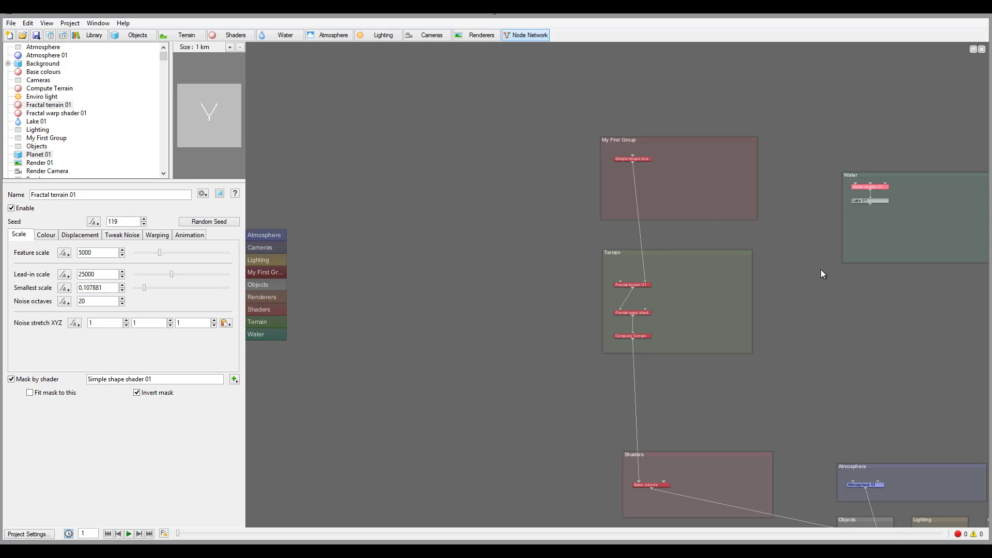
Step: Zoom and pan around the node network, zooming onto the Water group and back out
{"action": "mouse_move", "coordinate": [829, 268]}
{"action": "left_mouse_down"}
{"action": "mouse_move", "coordinate": [746, 284]}
{"action": "mouse_move", "coordinate": [813, 280]}
{"action": "left_mouse_up"}
{"action": "scroll", "coordinate": [819, 278], "scroll_direction": "up", "scroll_amount": 3}
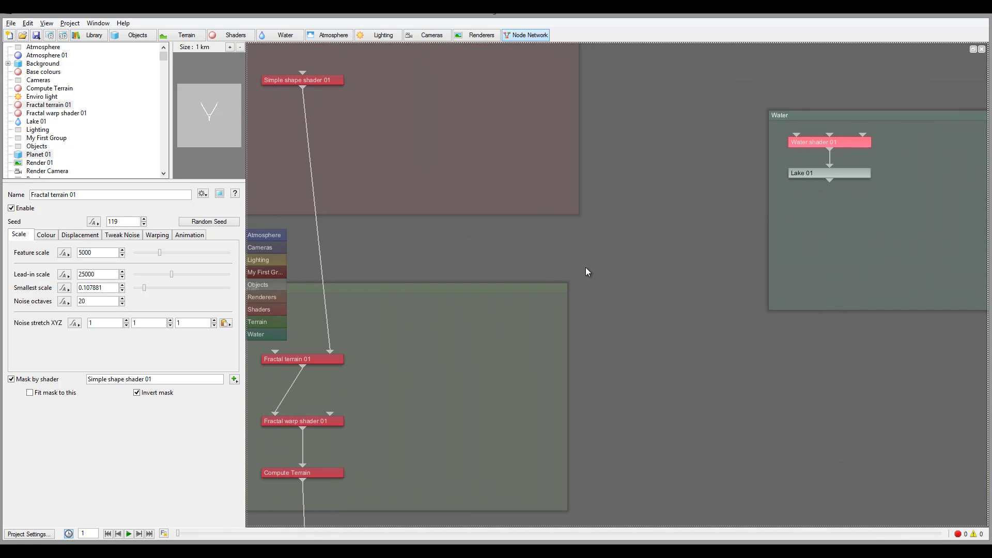
{"action": "scroll", "coordinate": [585, 267], "scroll_direction": "down", "scroll_amount": 5}
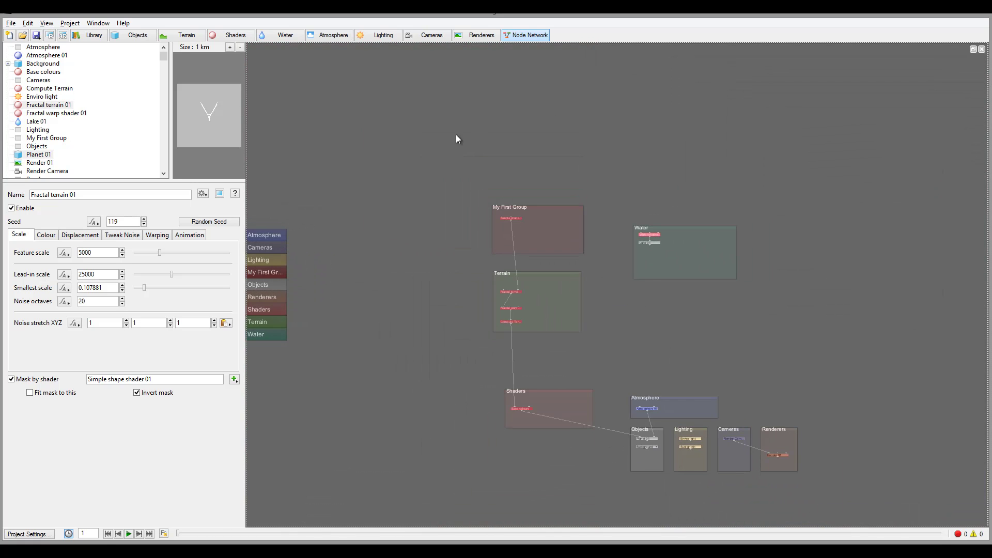
{"action": "key", "text": "alt"}
{"action": "key", "text": "alt"}
{"action": "middle_click_drag", "start_coordinate": [624, 319], "coordinate": [585, 273]}
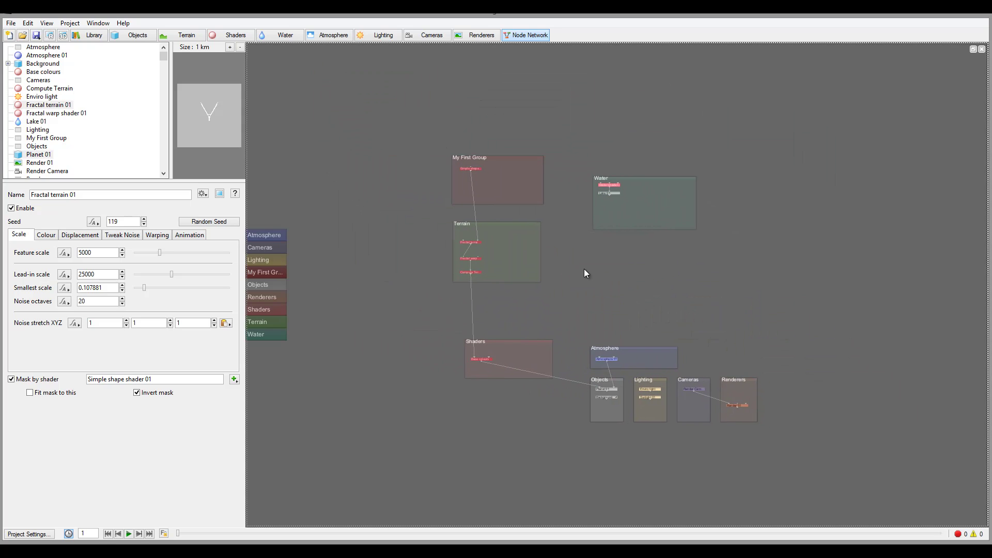
{"action": "scroll", "coordinate": [575, 264], "scroll_direction": "up", "scroll_amount": 5}
{"action": "scroll", "coordinate": [571, 260], "scroll_direction": "down", "scroll_amount": 3}
{"action": "scroll", "coordinate": [572, 261], "scroll_direction": "down", "scroll_amount": 1}
{"action": "left_click_drag", "start_coordinate": [554, 238], "coordinate": [782, 127]}
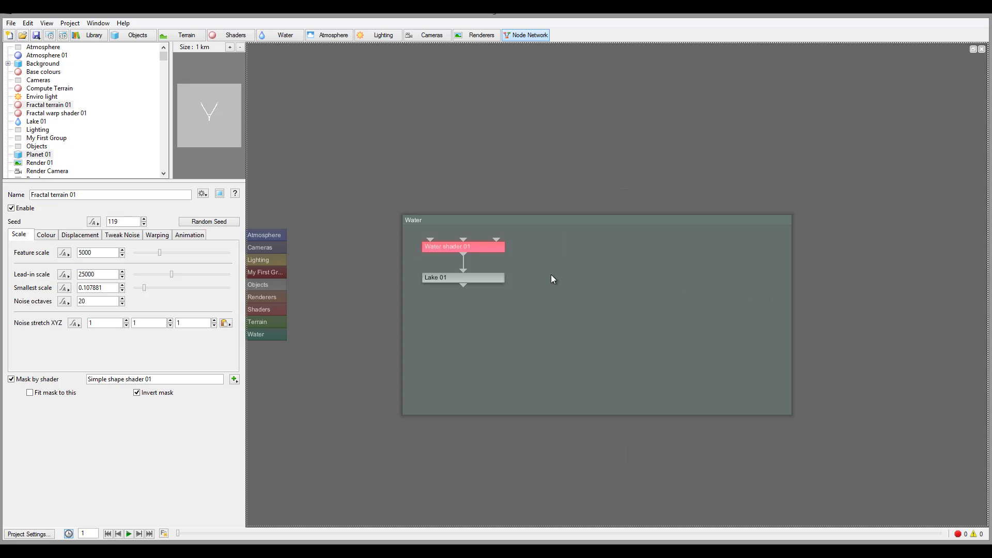
{"action": "scroll", "coordinate": [551, 274], "scroll_direction": "down", "scroll_amount": 4}
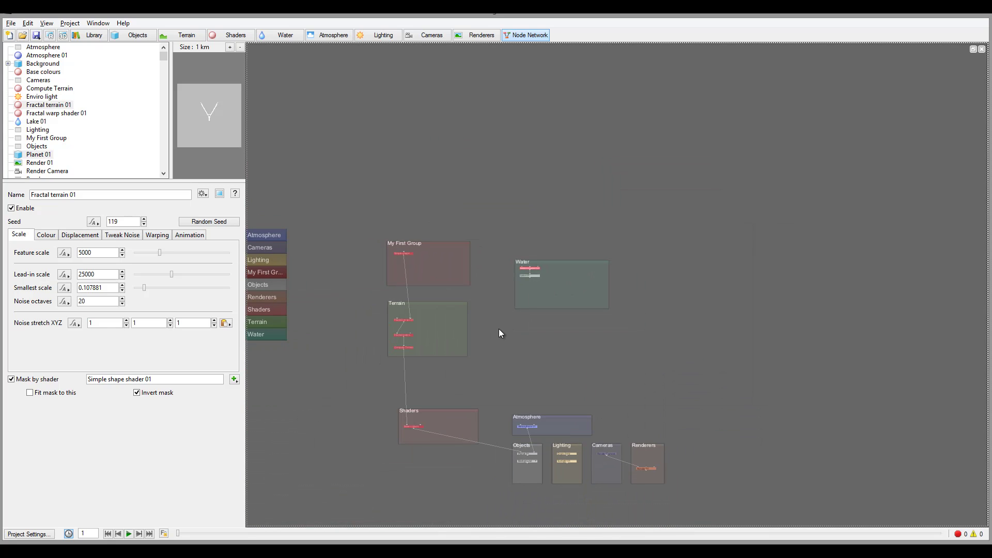
{"action": "middle_click_drag", "start_coordinate": [496, 331], "coordinate": [588, 230]}
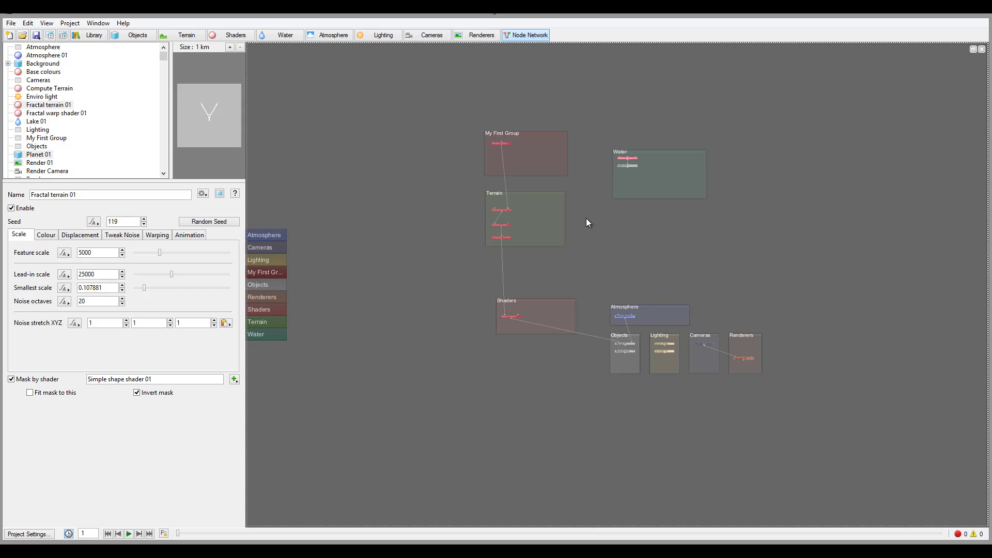
{"action": "right_click", "coordinate": [598, 223]}
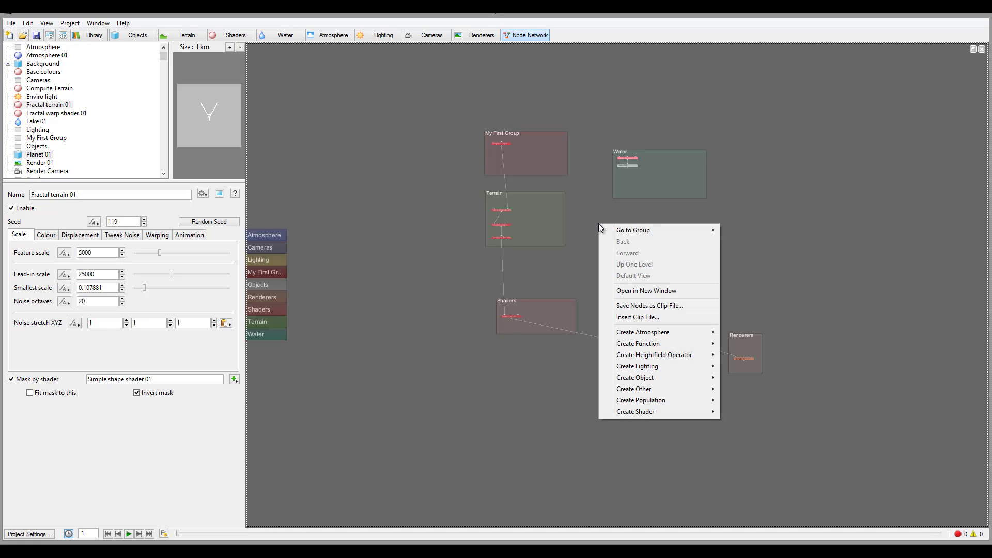
{"action": "mouse_move", "coordinate": [645, 235]}
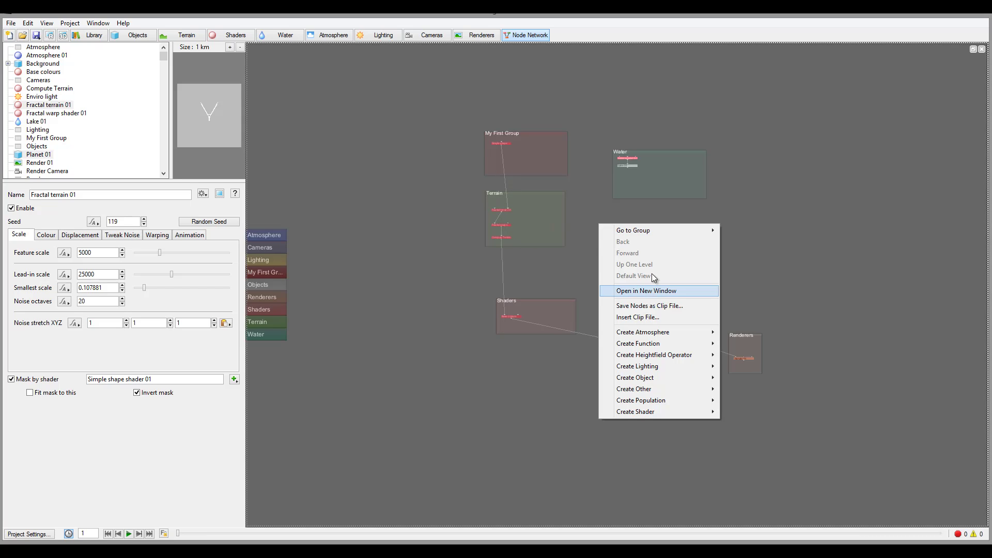
{"action": "left_click", "coordinate": [680, 294]}
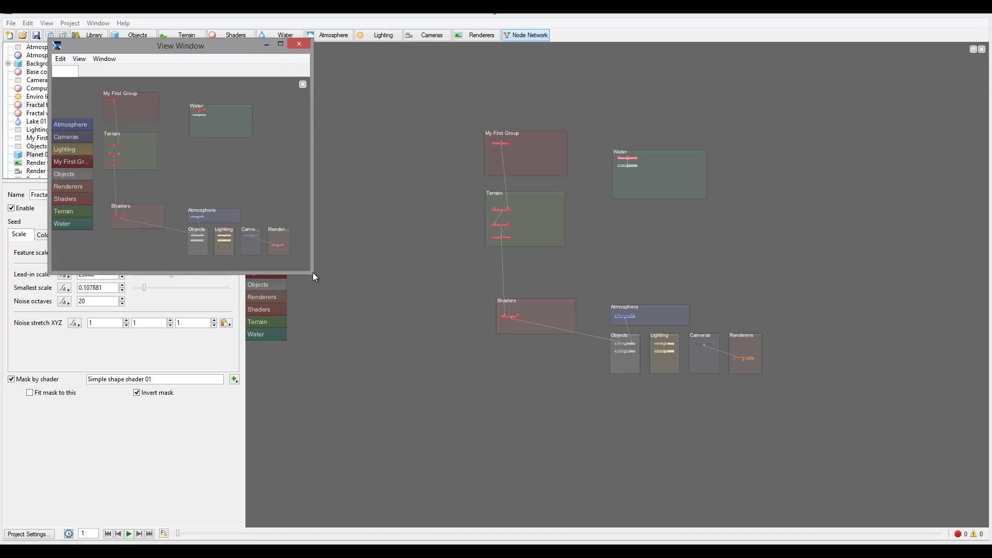
{"action": "left_click_drag", "start_coordinate": [312, 276], "coordinate": [591, 432]}
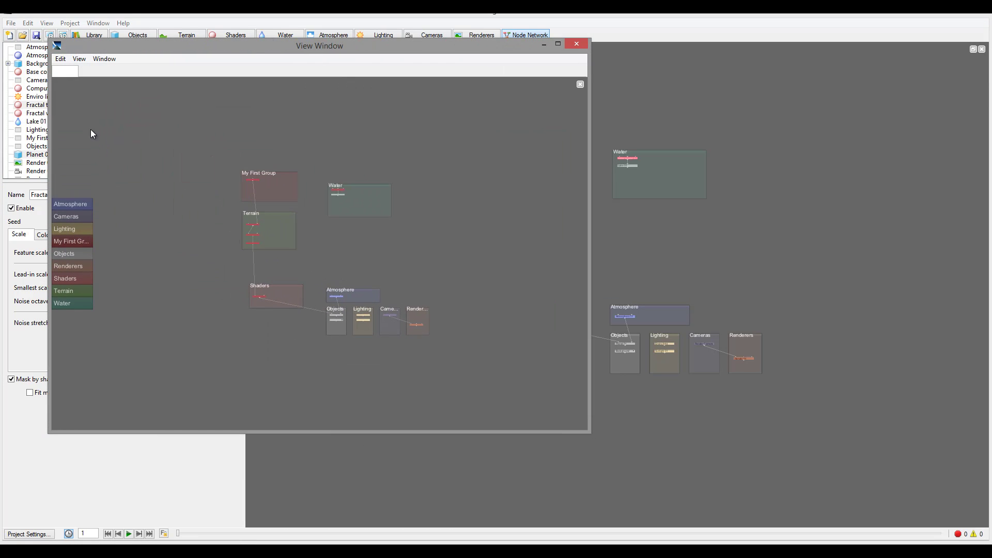
{"action": "left_click", "coordinate": [577, 44]}
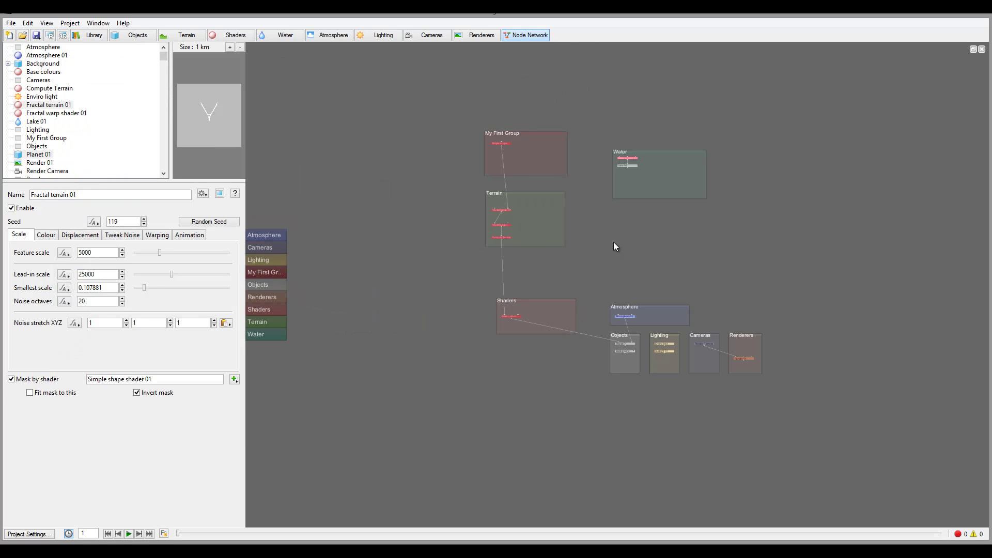
Step: Select the Terrain group's nodes and browse the atmosphere node types in the context menu
{"action": "right_click", "coordinate": [612, 247]}
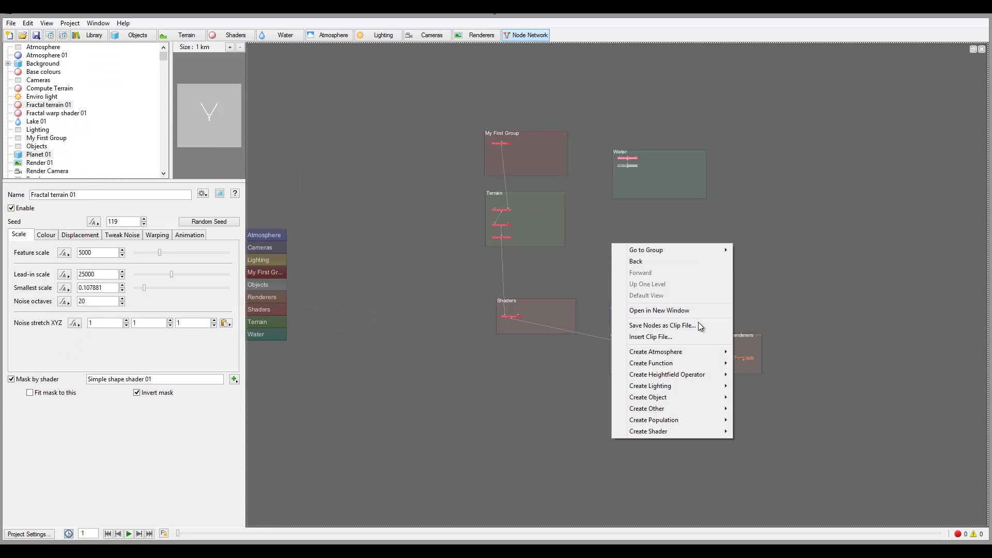
{"action": "left_click", "coordinate": [534, 215]}
{"action": "left_click_drag", "start_coordinate": [532, 198], "coordinate": [470, 244]}
{"action": "right_click", "coordinate": [608, 233]}
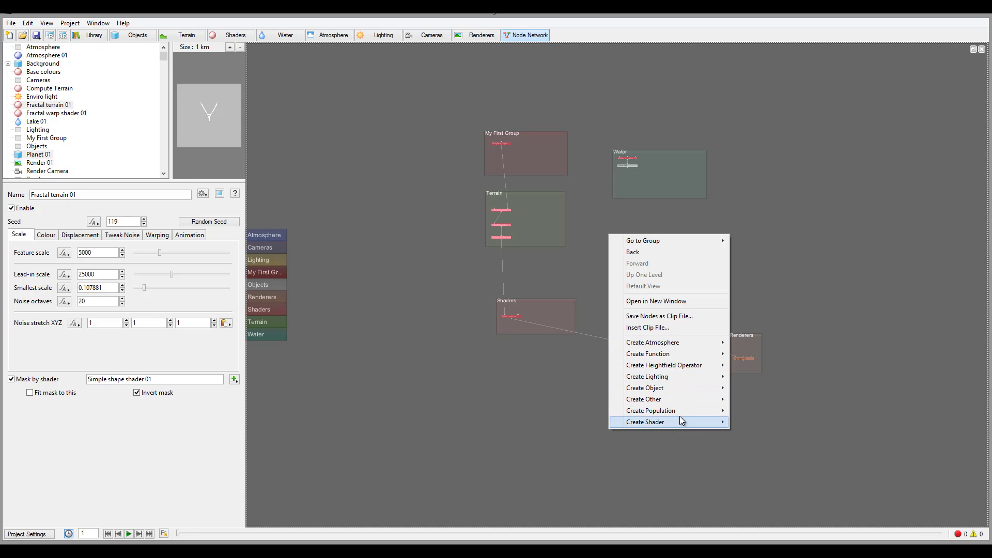
{"action": "mouse_move", "coordinate": [679, 347]}
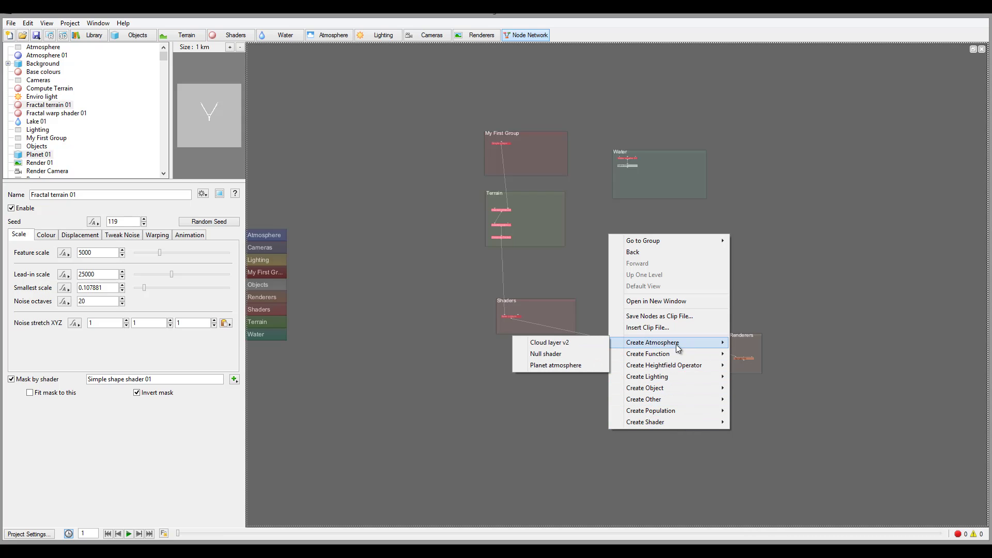
{"action": "left_click", "coordinate": [649, 345]}
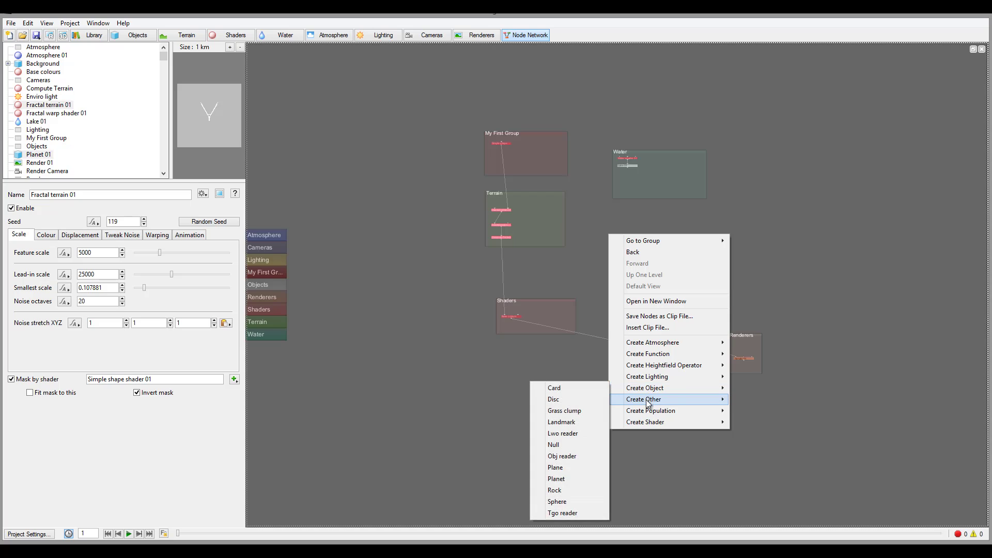
{"action": "mouse_move", "coordinate": [644, 425]}
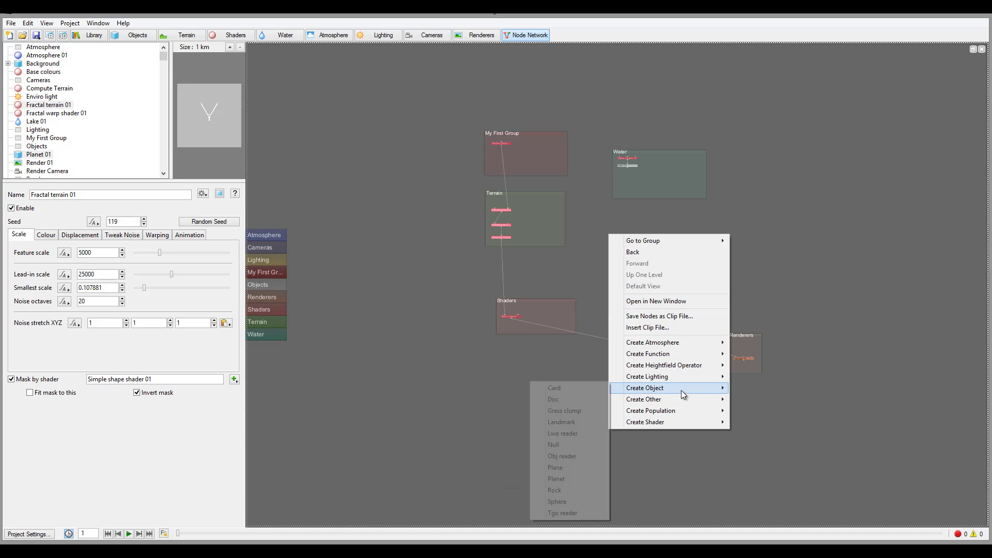
{"action": "left_click", "coordinate": [435, 268]}
Step: Create a Water shader node via Create Shader > Surface Shader > Water shader
{"action": "right_click", "coordinate": [435, 269]}
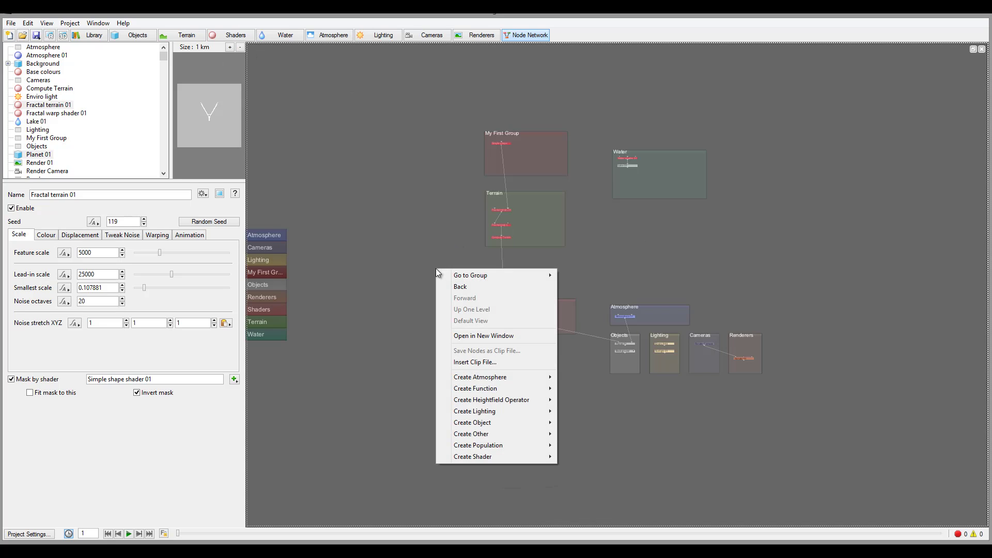
{"action": "mouse_move", "coordinate": [506, 457]}
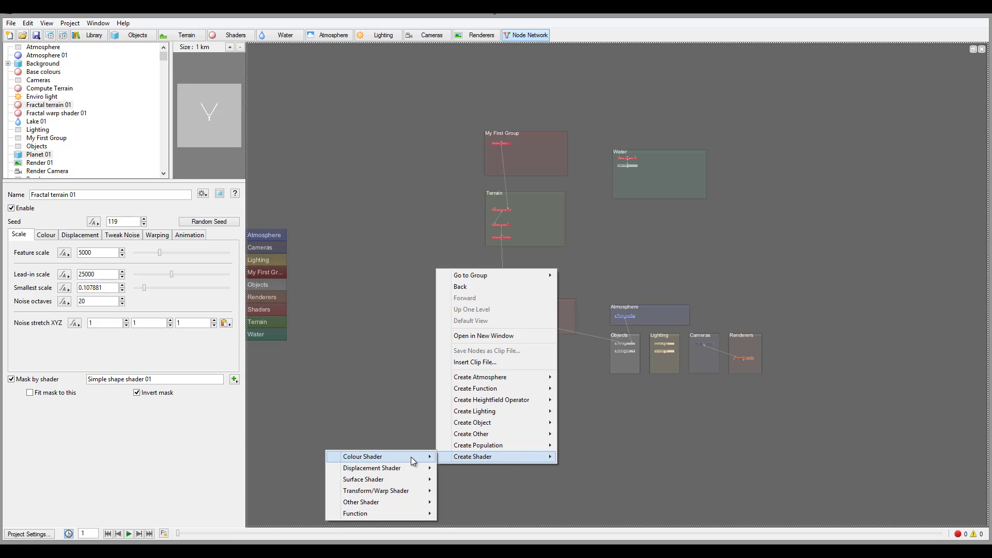
{"action": "mouse_move", "coordinate": [408, 478]}
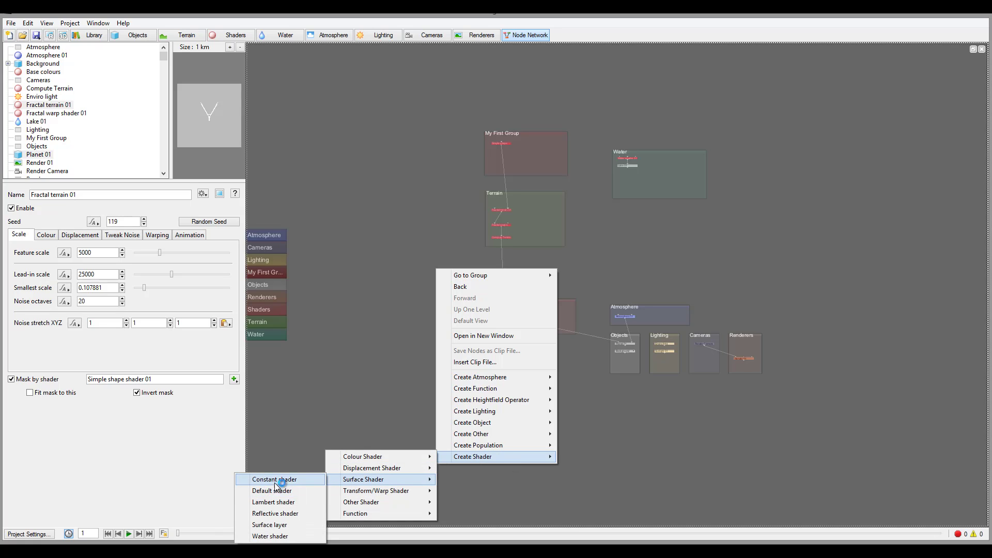
{"action": "left_click", "coordinate": [290, 537]}
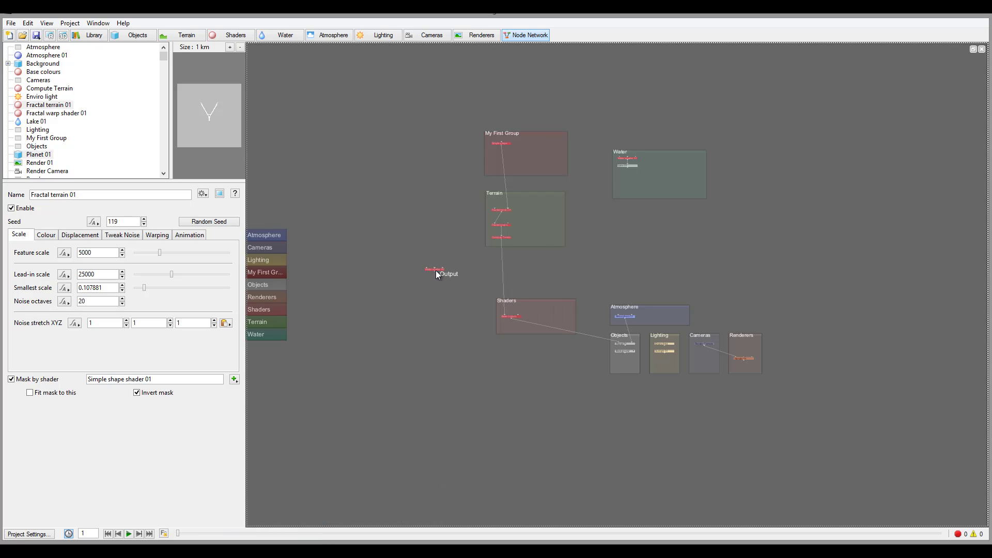
Step: Check Water shader 02's settings, then move it into the Water group
{"action": "double_click", "coordinate": [435, 268]}
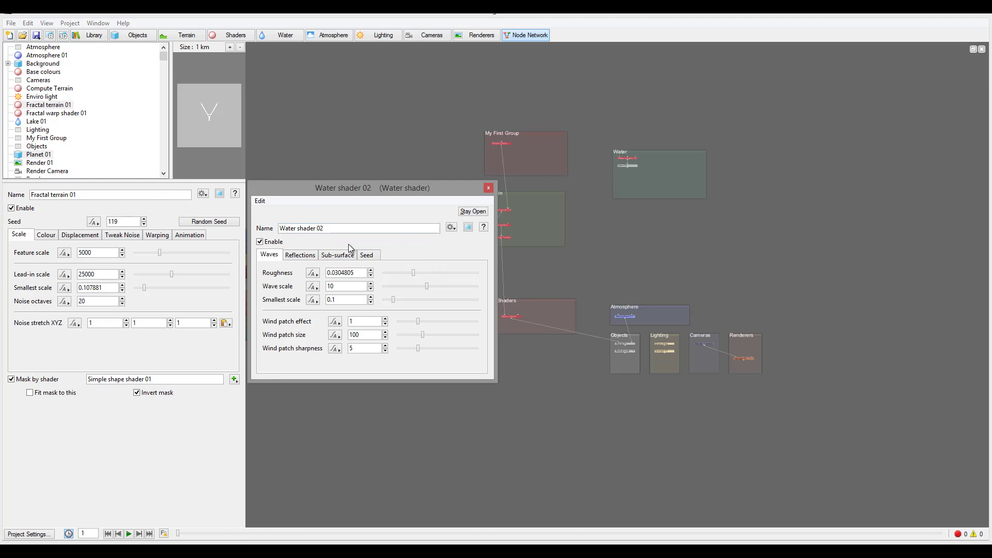
{"action": "left_click", "coordinate": [488, 188]}
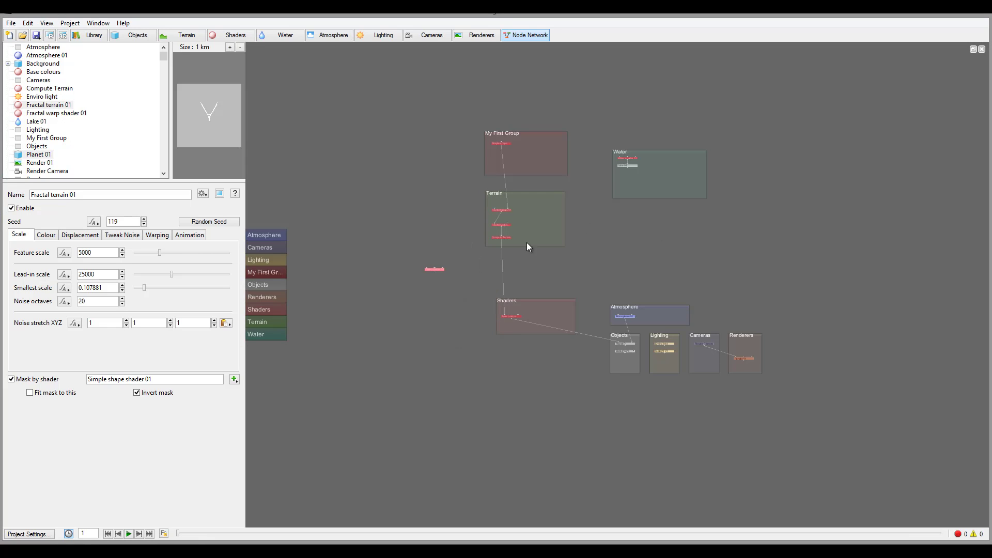
{"action": "left_click", "coordinate": [441, 271]}
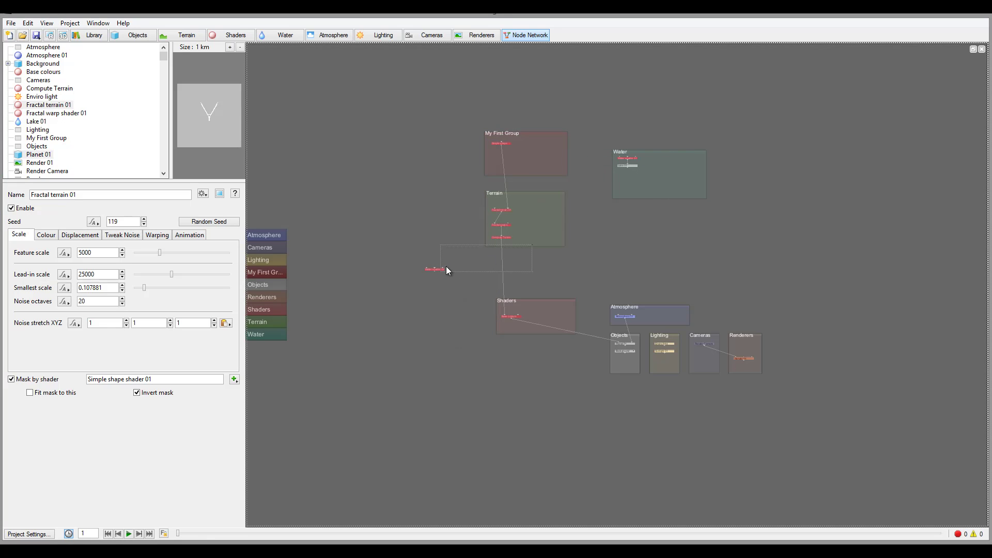
{"action": "scroll", "coordinate": [457, 275], "scroll_direction": "up", "scroll_amount": 2}
{"action": "left_click_drag", "start_coordinate": [422, 270], "coordinate": [724, 80]}
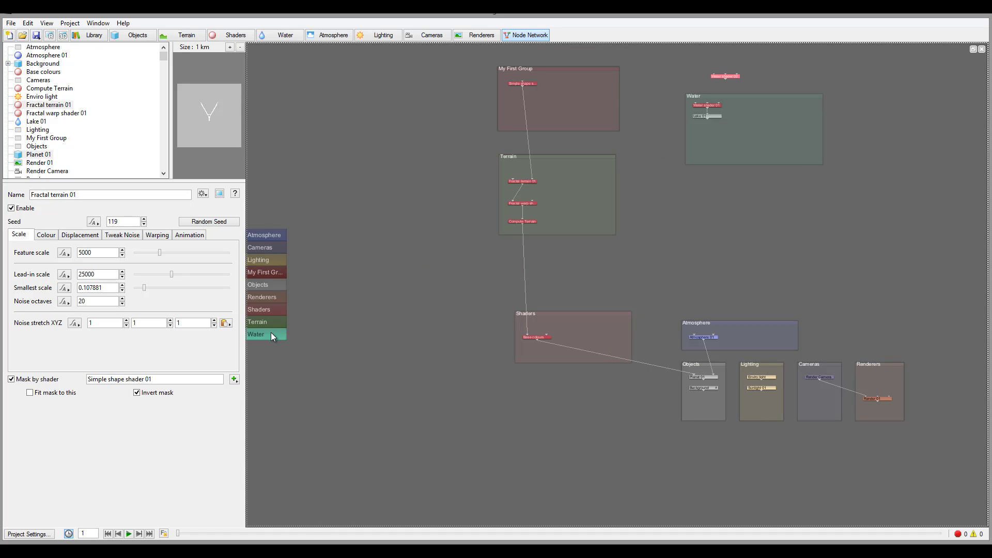
{"action": "scroll", "coordinate": [783, 184], "scroll_direction": "up", "scroll_amount": 3}
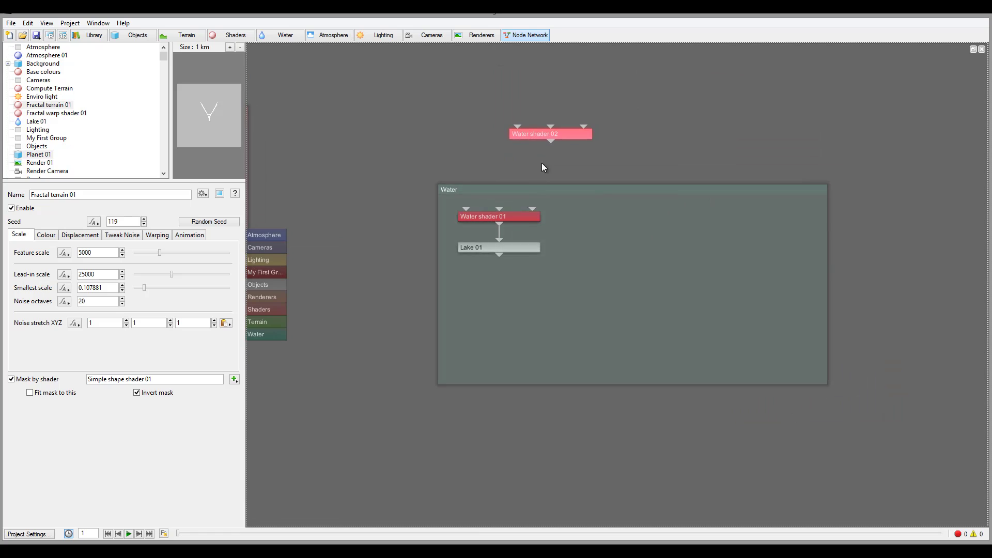
{"action": "left_click_drag", "start_coordinate": [558, 136], "coordinate": [495, 243]}
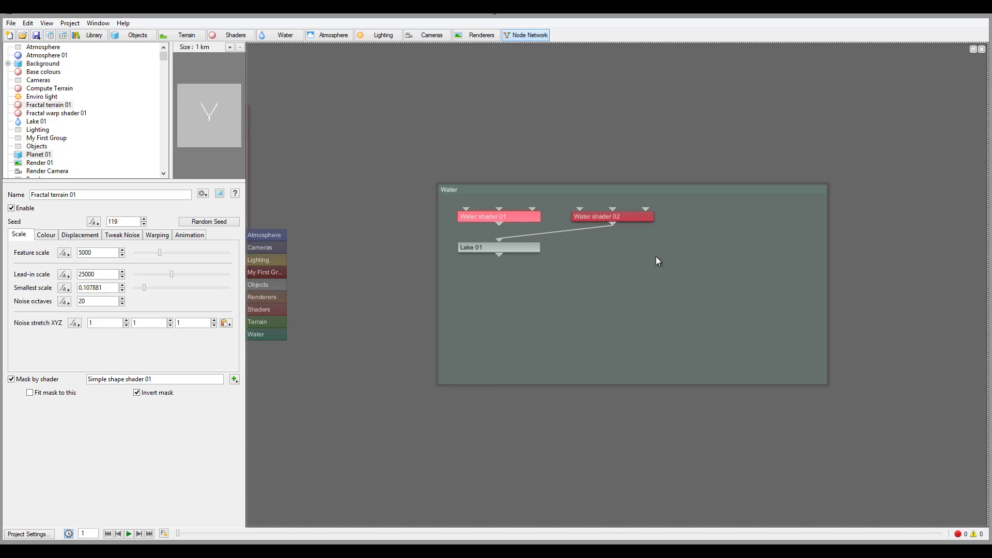
Step: Delete Water shader 01, place Water shader 02 above Lake 01, and view all groups
{"action": "key", "text": "Delete"}
{"action": "left_click_drag", "start_coordinate": [646, 216], "coordinate": [533, 204]}
{"action": "scroll", "coordinate": [386, 224], "scroll_direction": "down", "scroll_amount": 5}
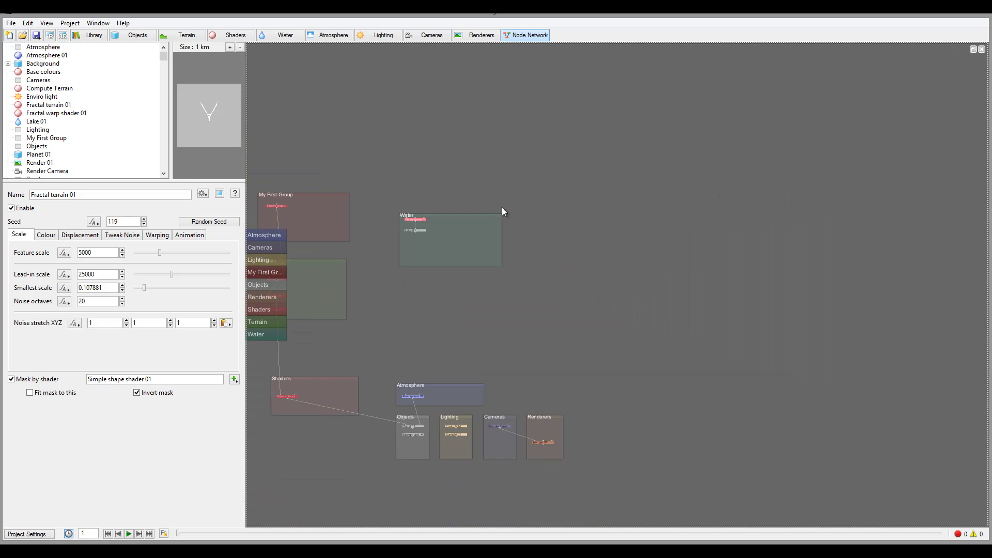
{"action": "middle_click_drag", "start_coordinate": [392, 295], "coordinate": [601, 293]}
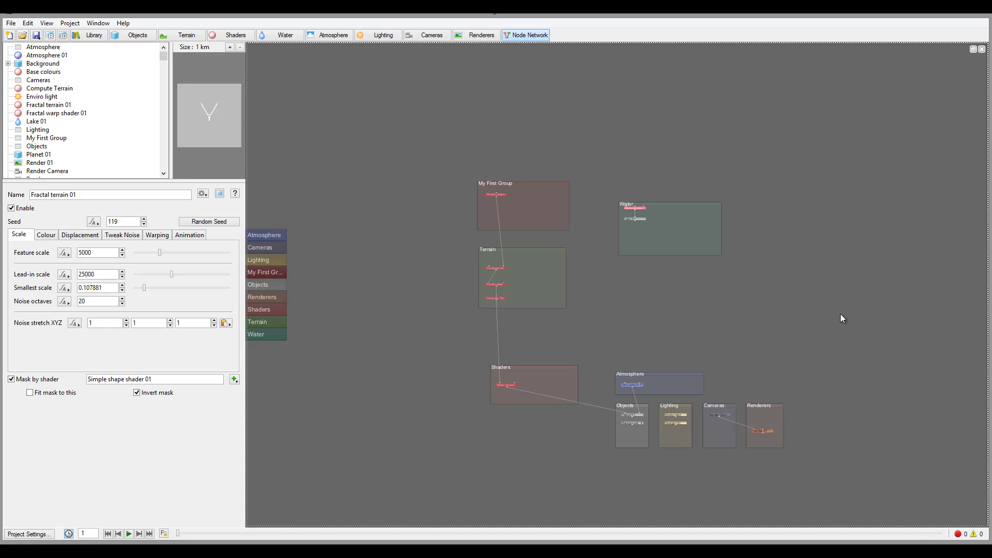
Step: Restore the 3D preview and select Water shader 02 under Lake 01 (roughness 0.0304805, wave scale 10)
{"action": "left_click", "coordinate": [973, 49]}
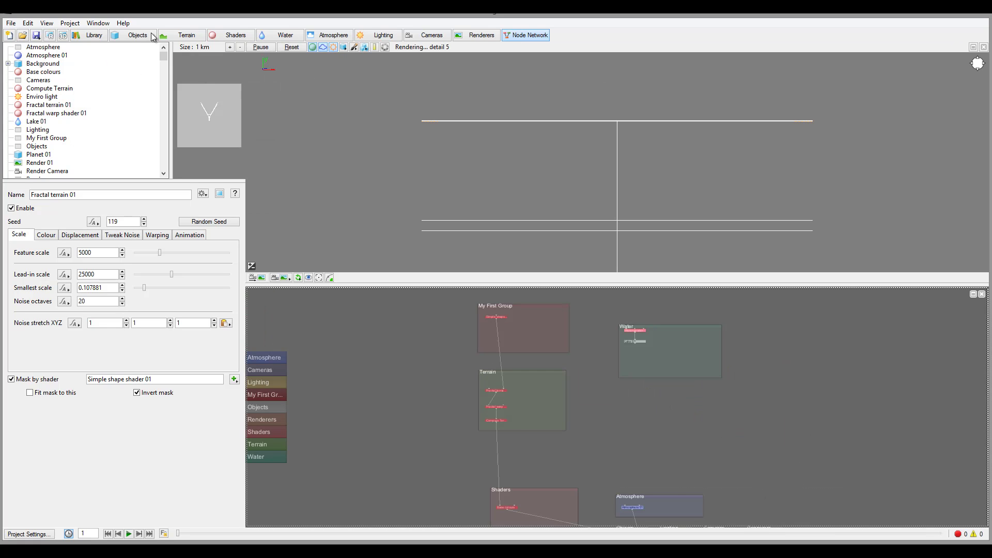
{"action": "left_click", "coordinate": [183, 36]}
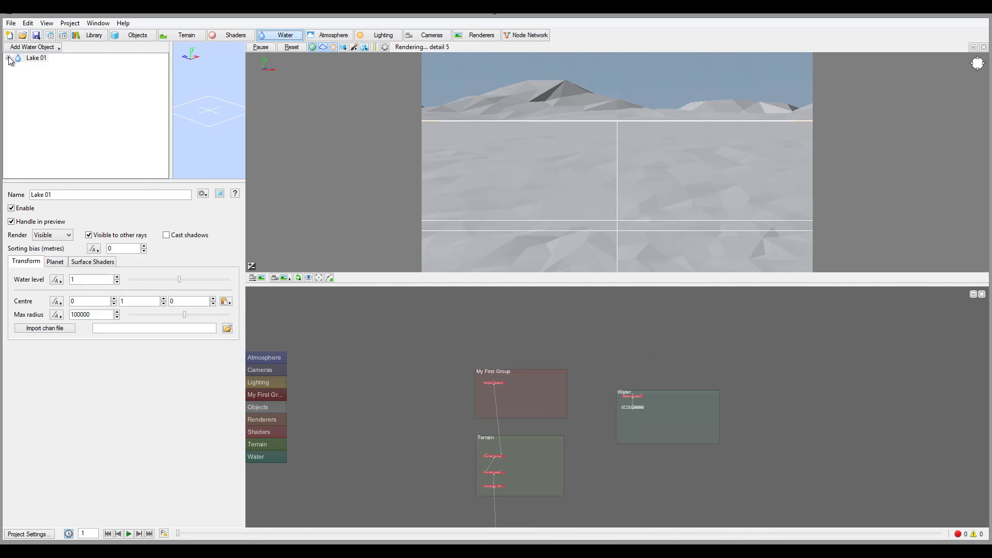
{"action": "left_click", "coordinate": [8, 58]}
{"action": "left_click", "coordinate": [56, 75]}
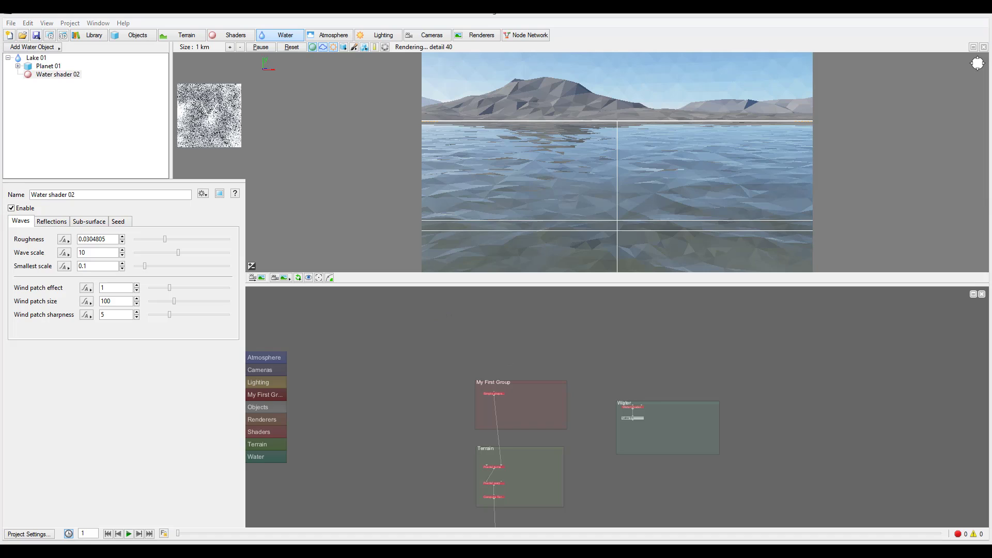
{"action": "left_click", "coordinate": [379, 298]}
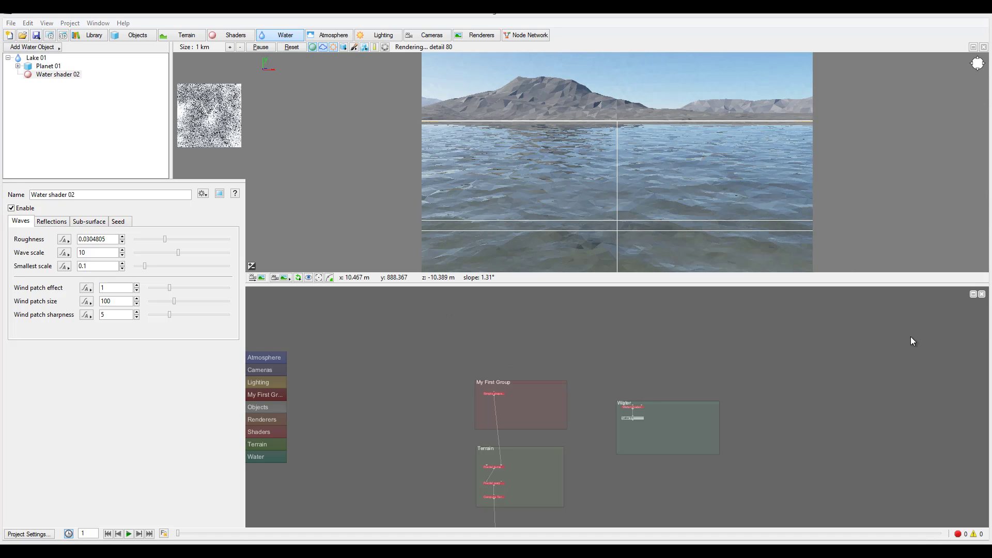